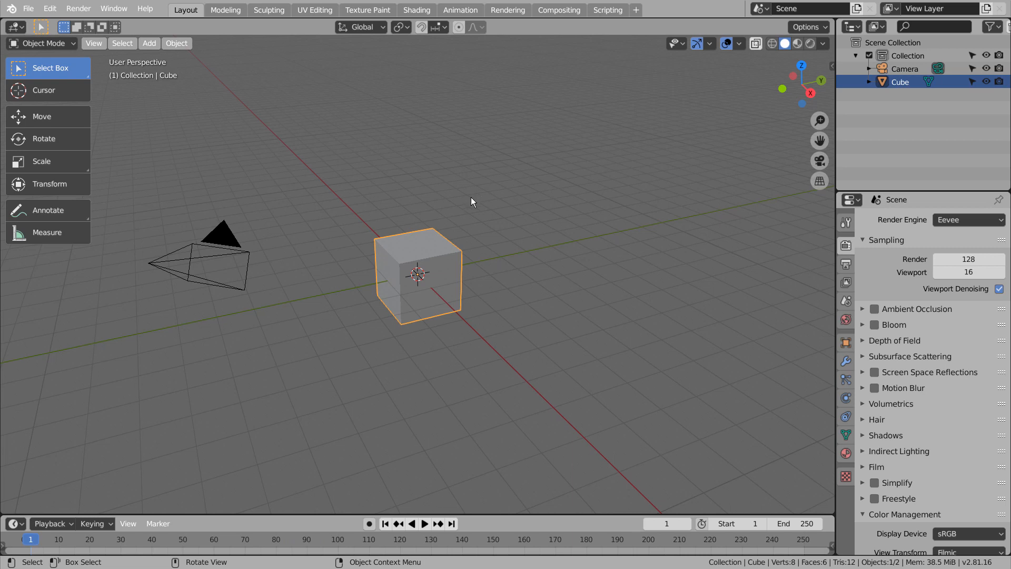
Delete the default cube from the scene.
left_click(435, 261)
key("x")
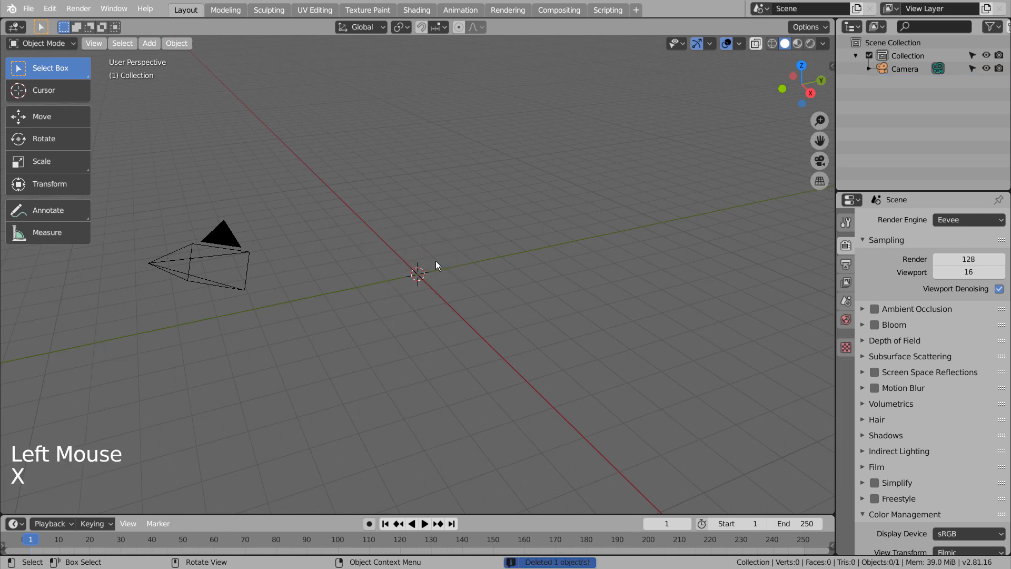
key("shift+a")
Add a Simple text object with Text FX and give it the Scramble effect.
key("n")
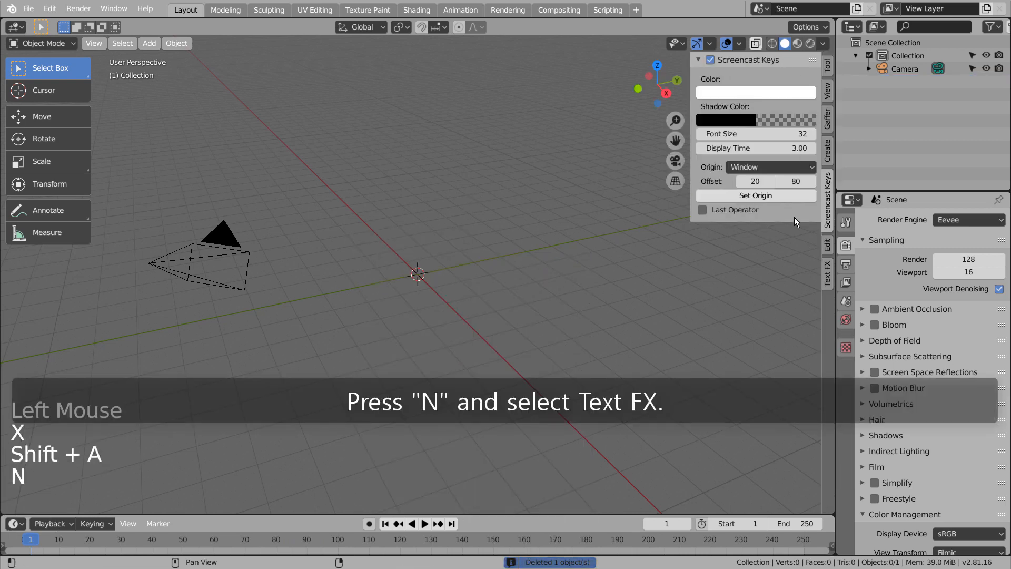
left_click(826, 271)
left_click(767, 77)
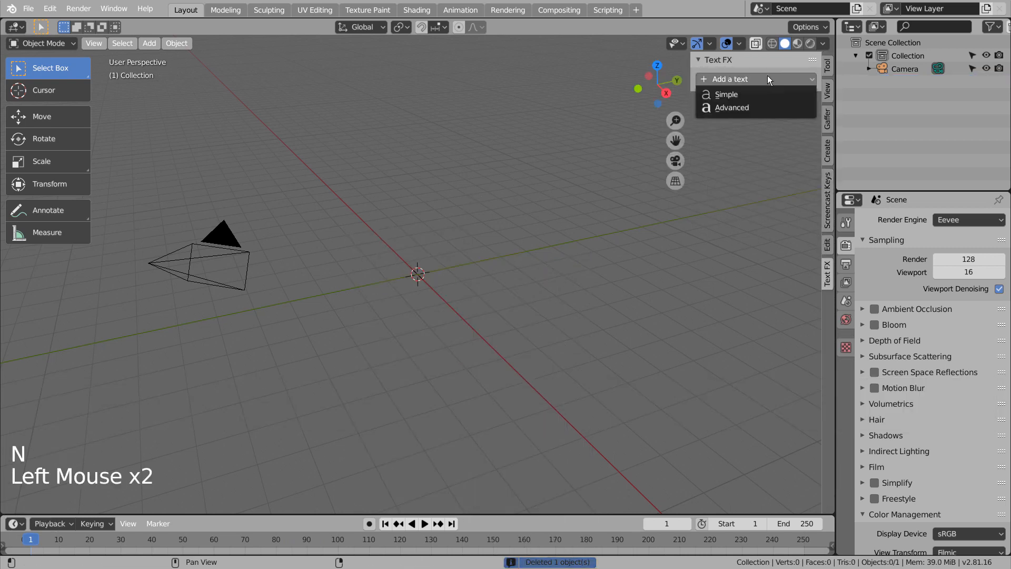
left_click(753, 99)
left_click(738, 121)
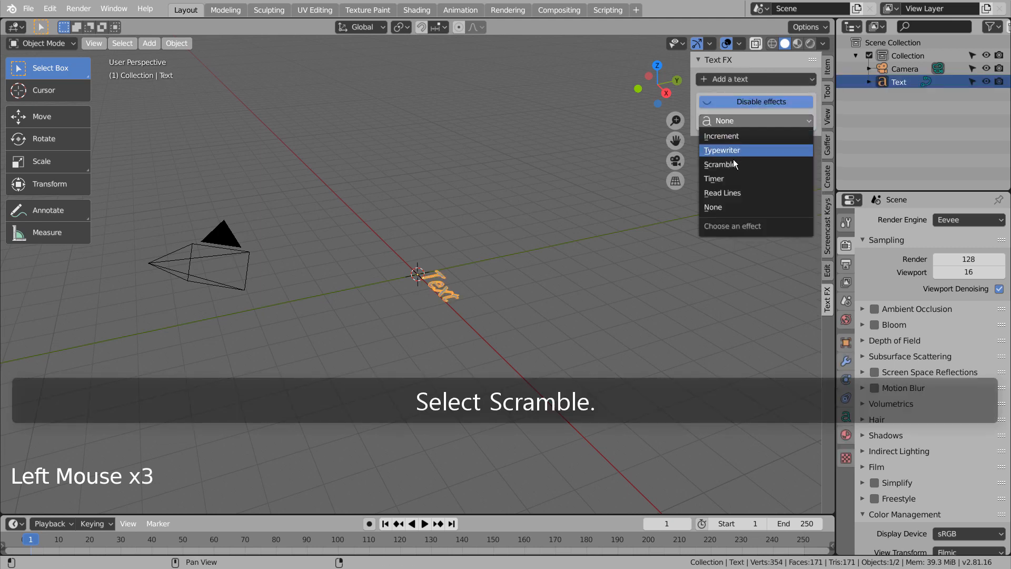
left_click(732, 164)
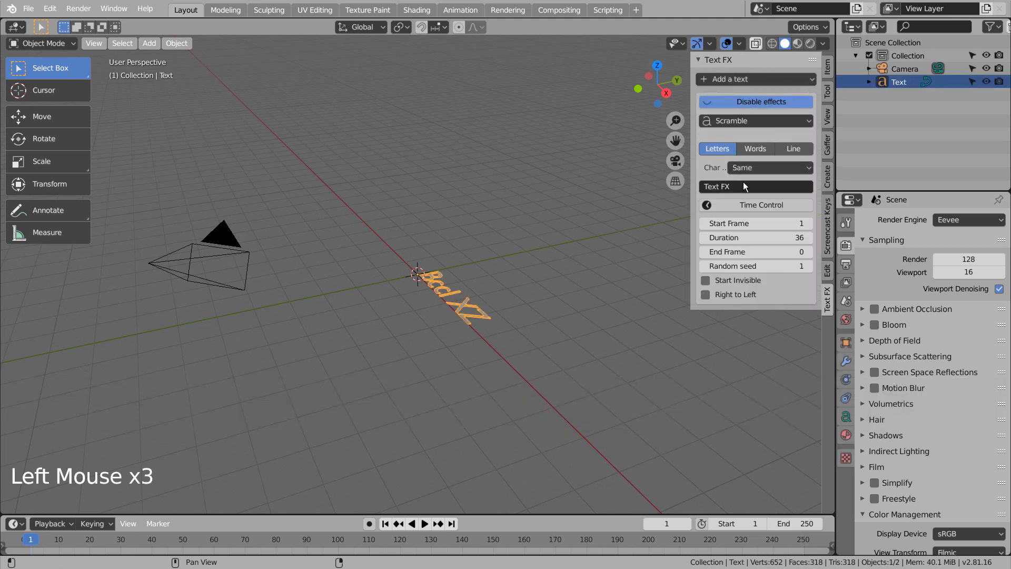
Set the Scramble effect's source text to "SCRAMBLED TEXT".
left_click(745, 187)
type("SCRAMBLED TEXT")
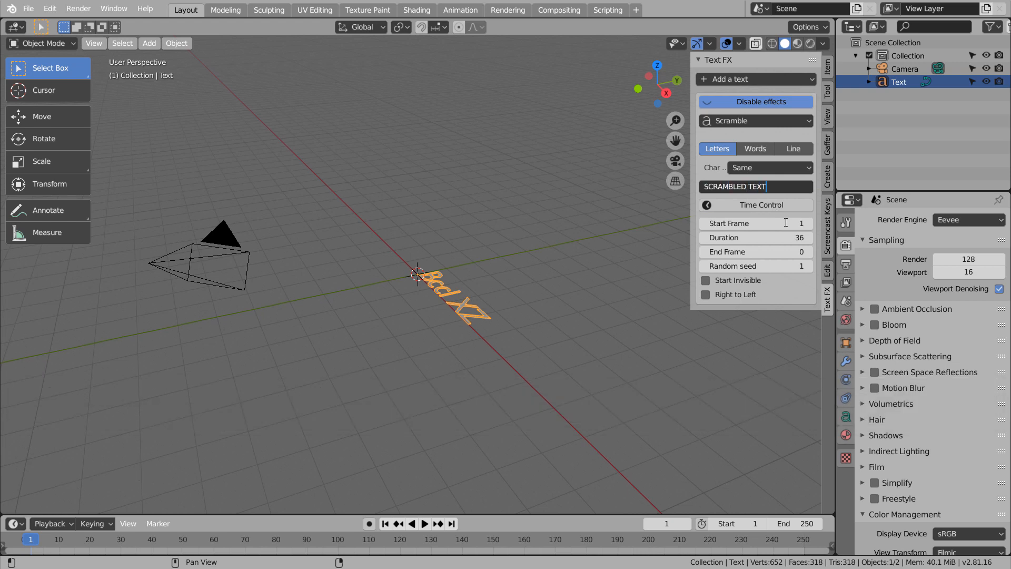
key("Return")
Set the Scramble effect's duration to 80 and its end frame to 100.
left_click(774, 238)
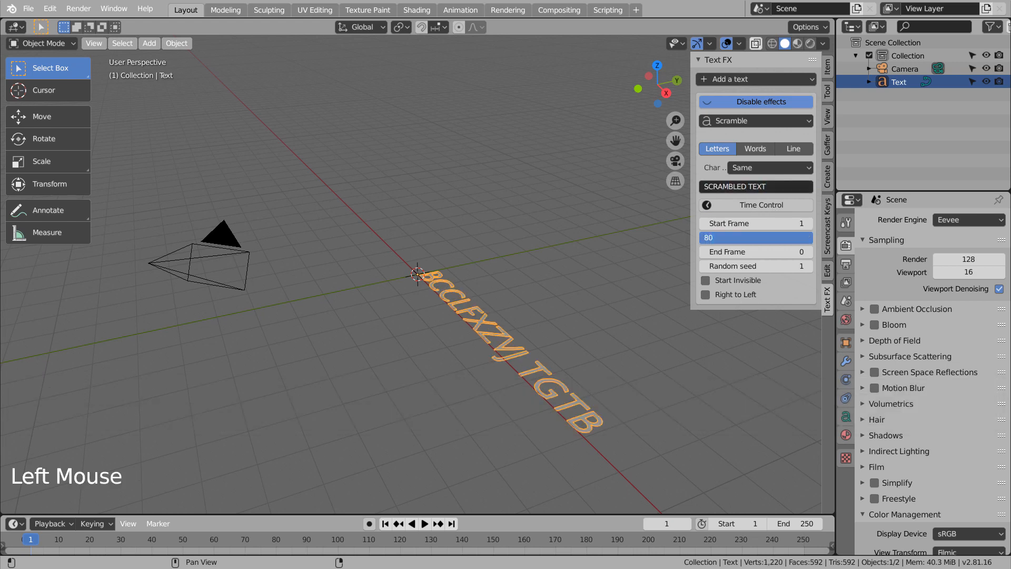
type("80")
key("Tab")
type("100")
key("Return")
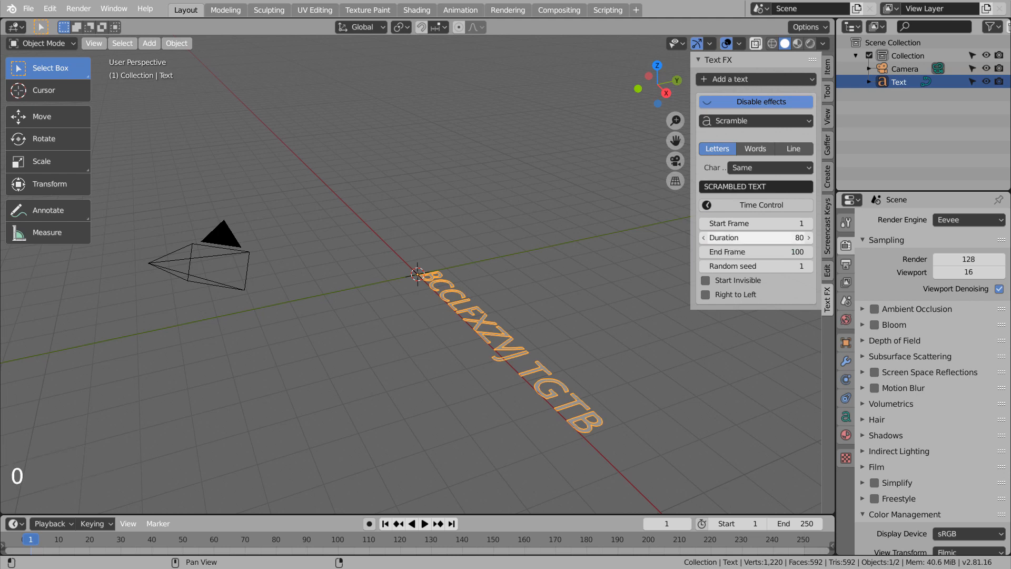
Switch to the Shading workspace with the text selected and create a new material for it.
left_click(483, 176)
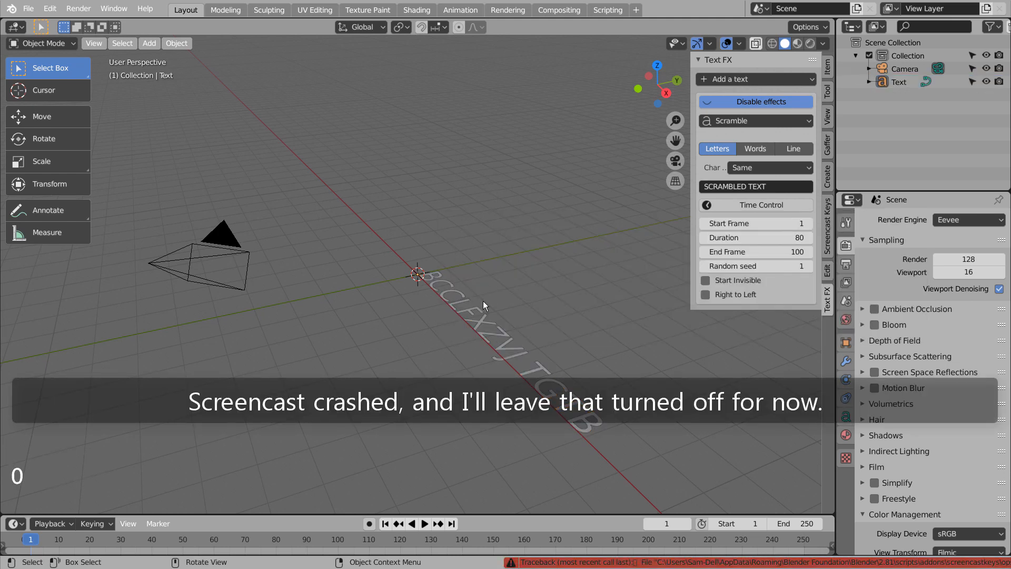
left_click(487, 308)
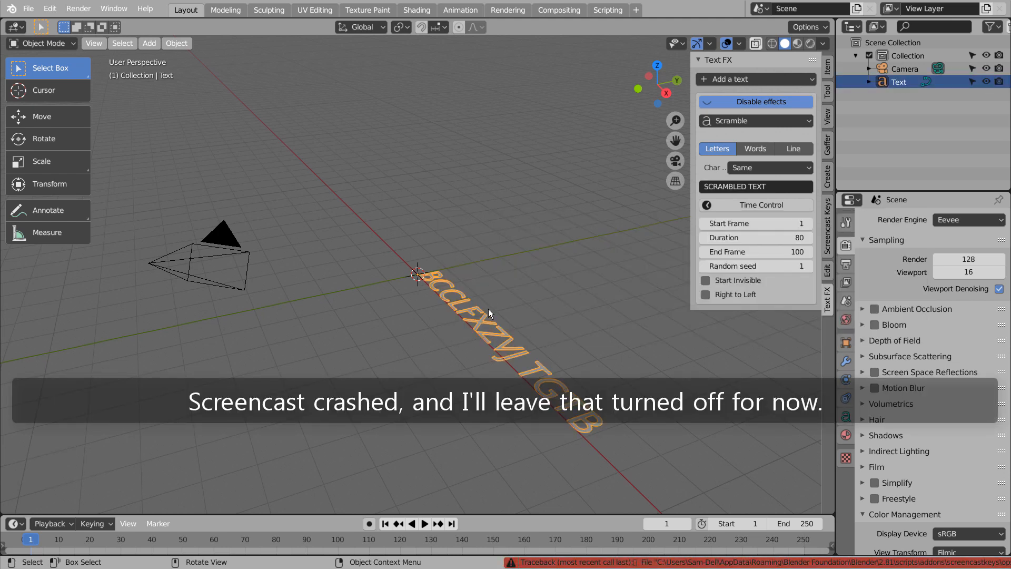
left_click(417, 10)
left_click(523, 332)
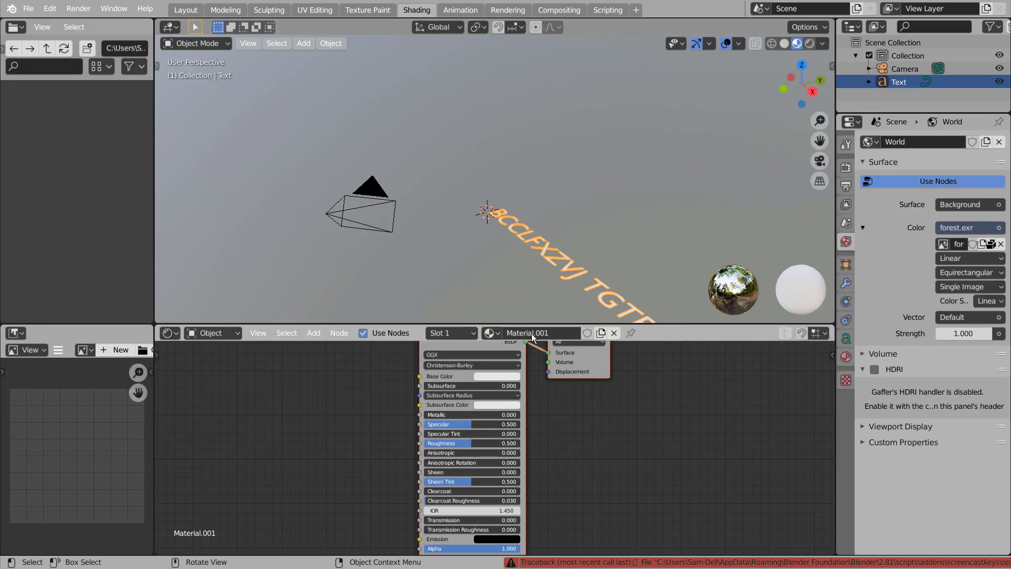
middle_click_drag(591, 422, 621, 426)
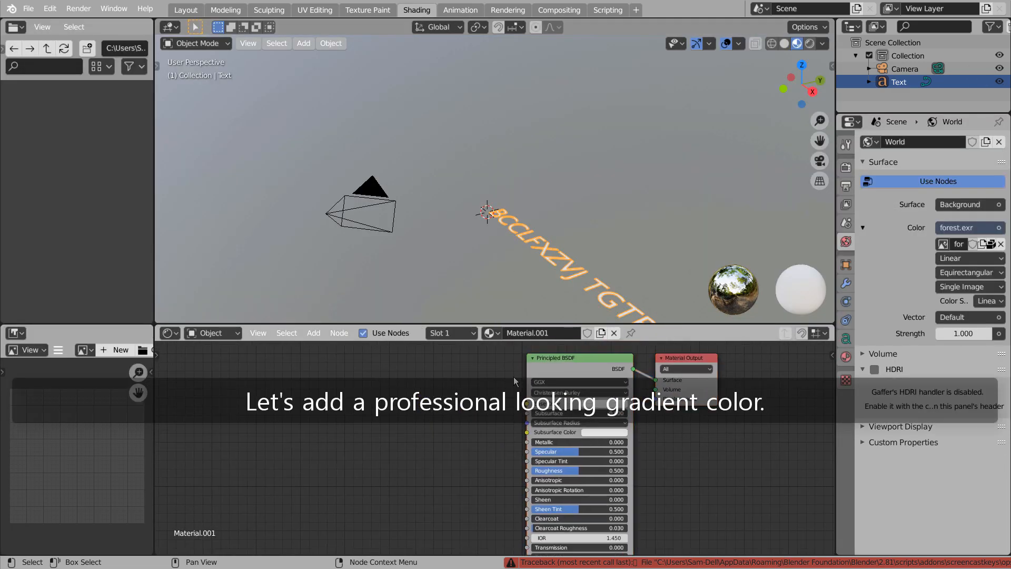
Add a Gradient Texture node to the text's material, placed before the Principled BSDF node.
key("shift+a")
left_click(257, 384)
type("gra")
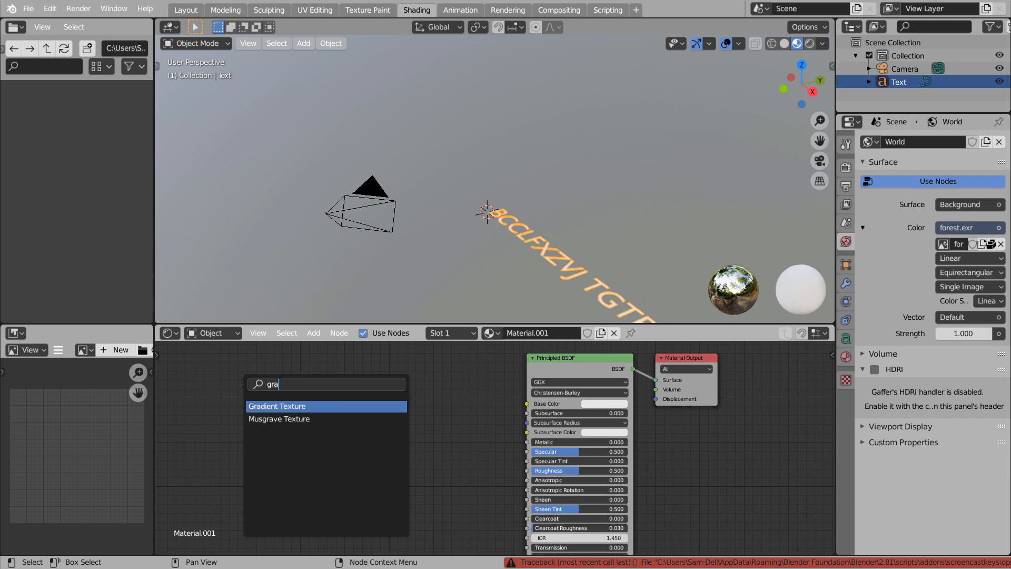
key("Return")
left_click(243, 383)
Add a ColorRamp node, feed it the Gradient Texture's Fac output and connect its Color to the Principled BSDF's Base Color.
key("shift+a")
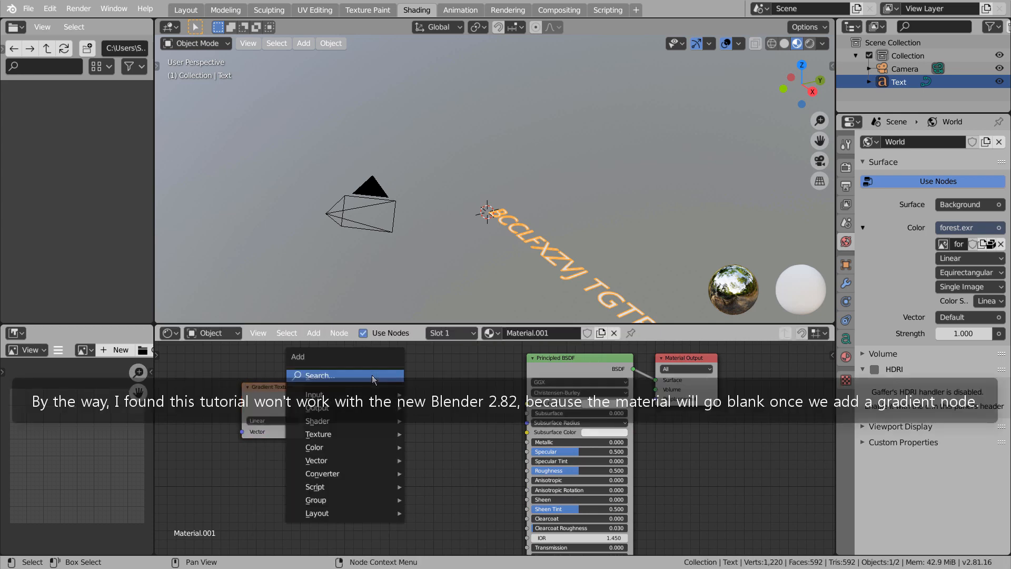
left_click(373, 377)
type("ramp")
key("Return")
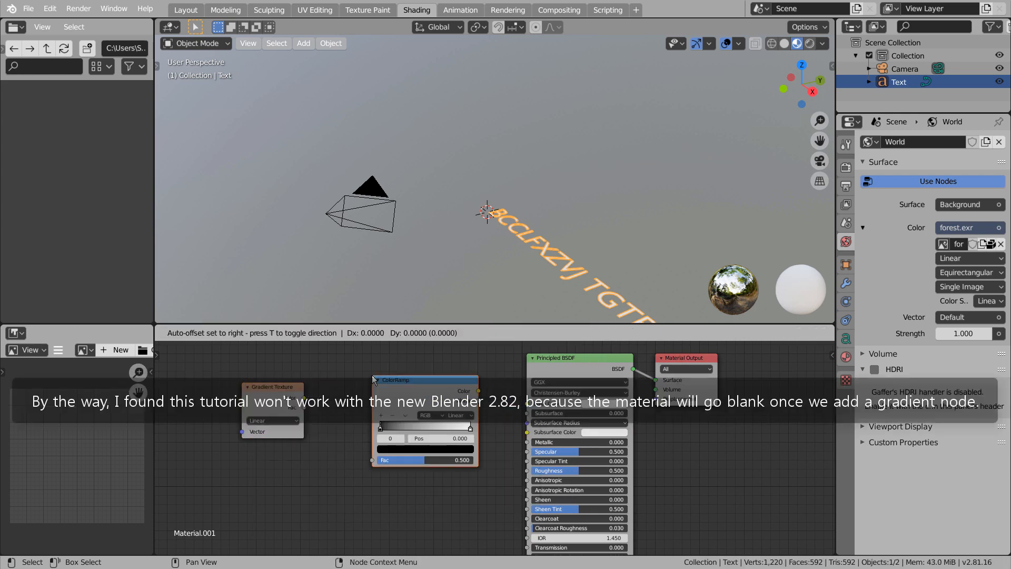
left_click(372, 374)
left_click_drag(304, 407, 373, 461)
left_click_drag(477, 392, 527, 403)
Rotate the text 90° about the global X axis so it stands upright.
middle_click_drag(589, 264, 569, 230, "shift")
key("r")
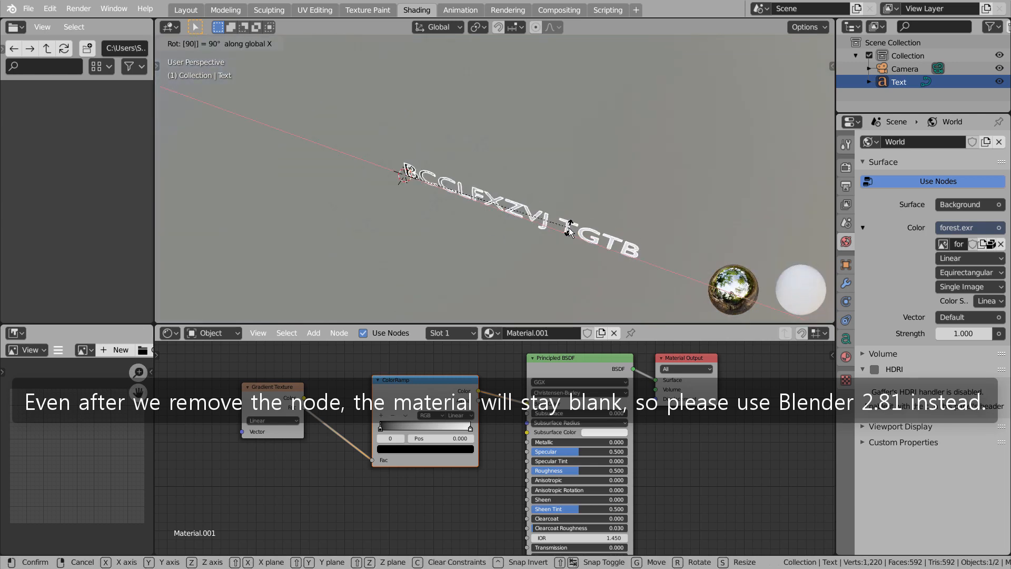
left_click(570, 231)
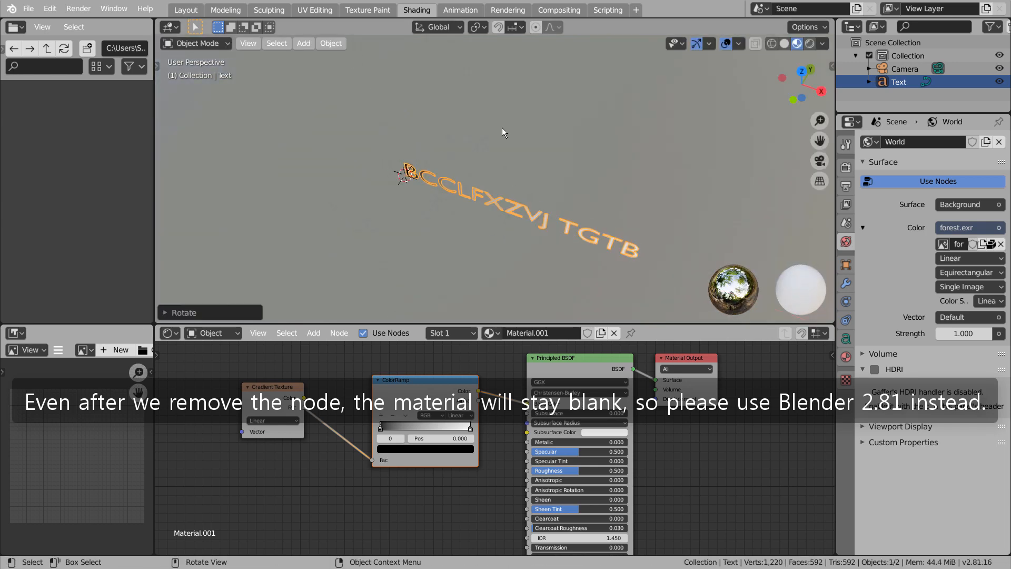
Add Texture Coordinate and Mapping nodes feeding the Gradient Texture's Vector input.
middle_click_drag(658, 225, 594, 297)
scroll(664, 167, "up", 3)
left_click_drag(282, 390, 318, 390)
key("ctrl+t")
middle_click_drag(256, 431, 429, 424)
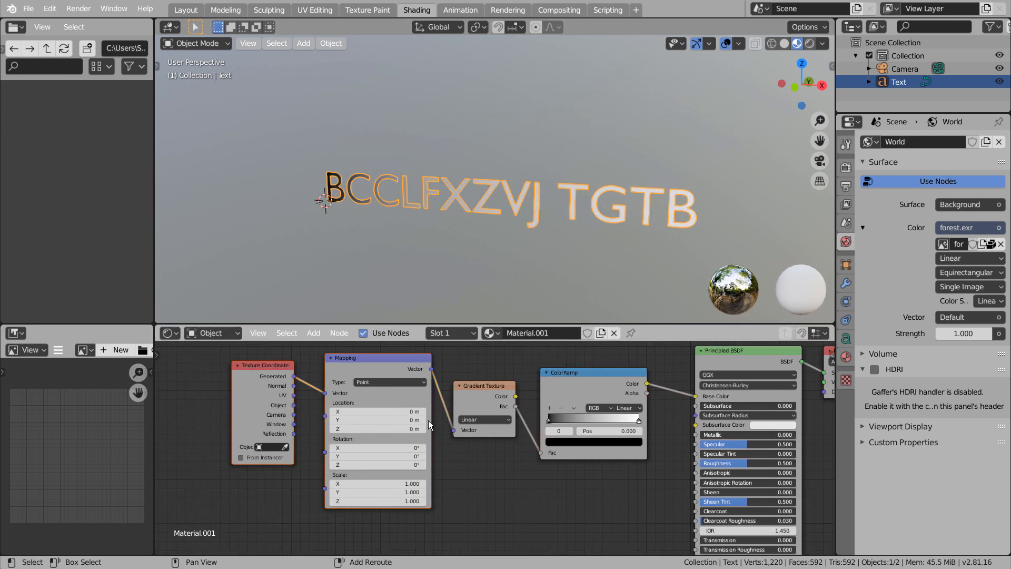
Set the Mapping node's Z rotation to 90° and its X location to 0.86 m to make the gradient run vertically.
middle_click_drag(571, 229, 583, 213)
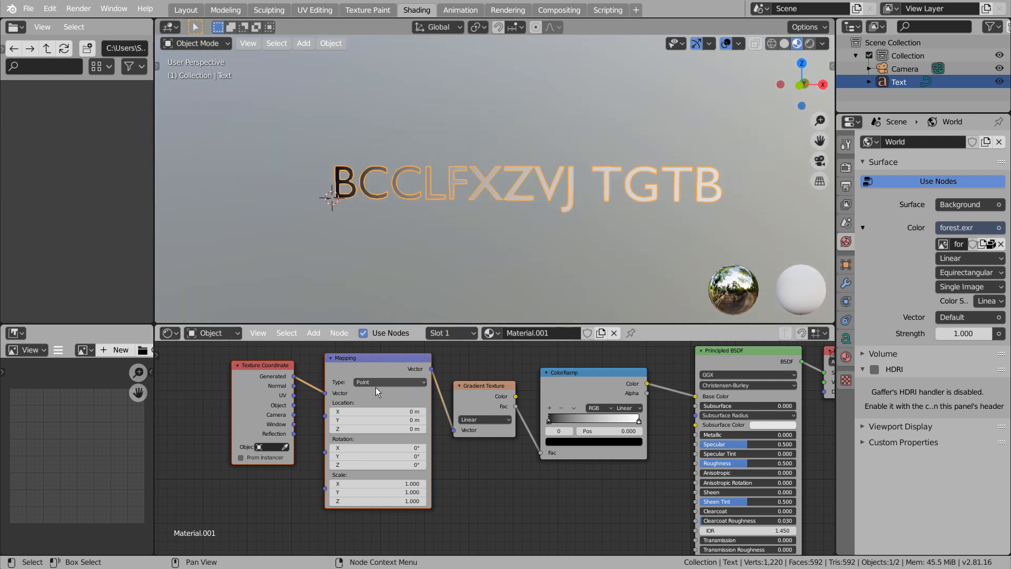
left_click(384, 466)
type("90")
key("Return")
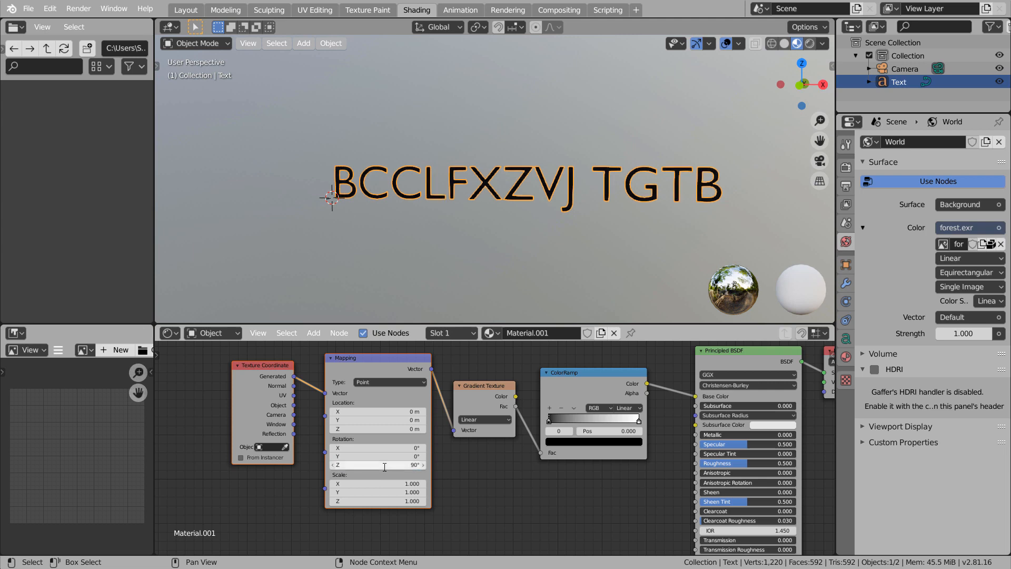
left_click_drag(397, 465, 368, 465)
left_click(398, 466)
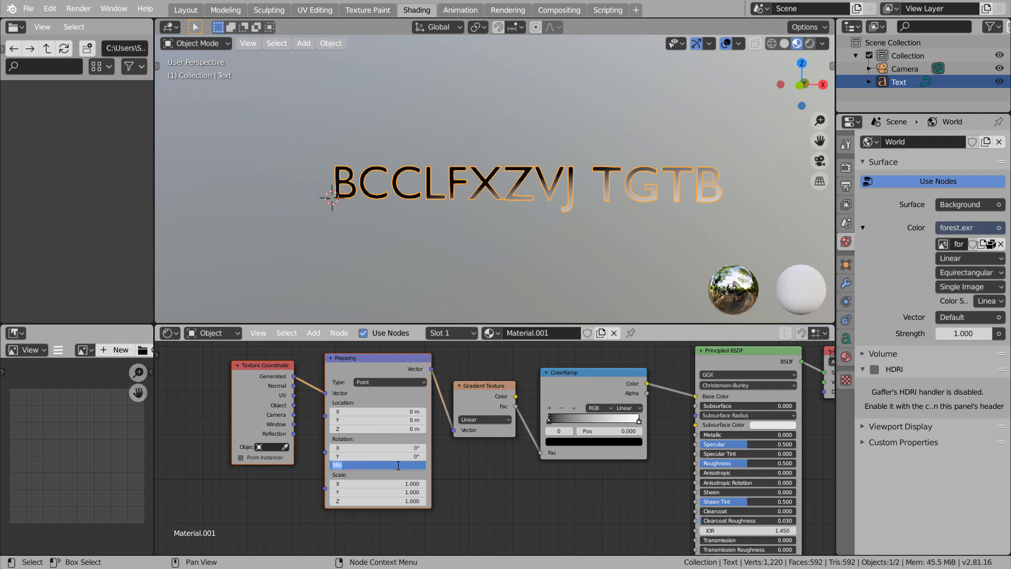
key("Return")
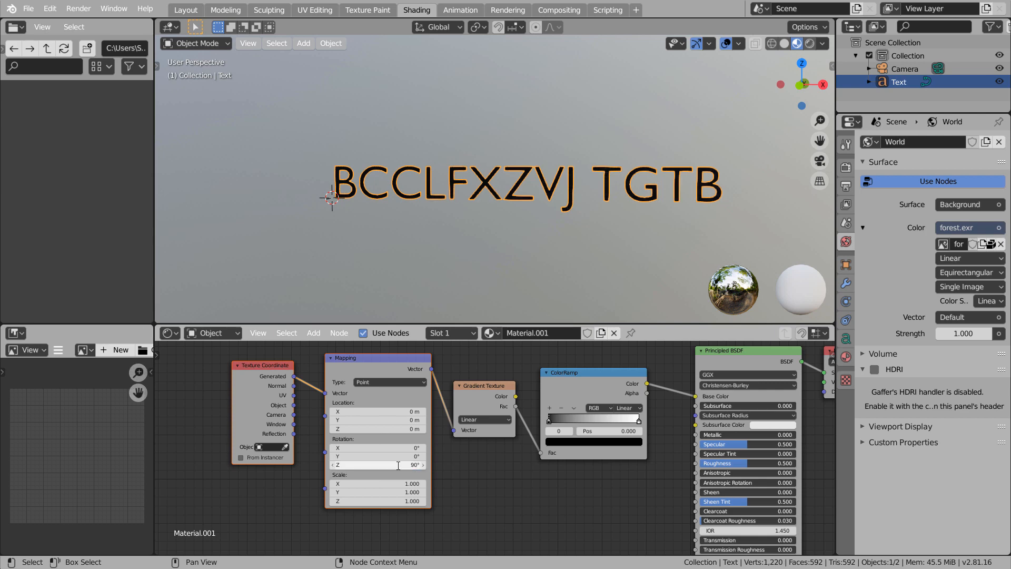
left_click_drag(392, 411, 393, 411)
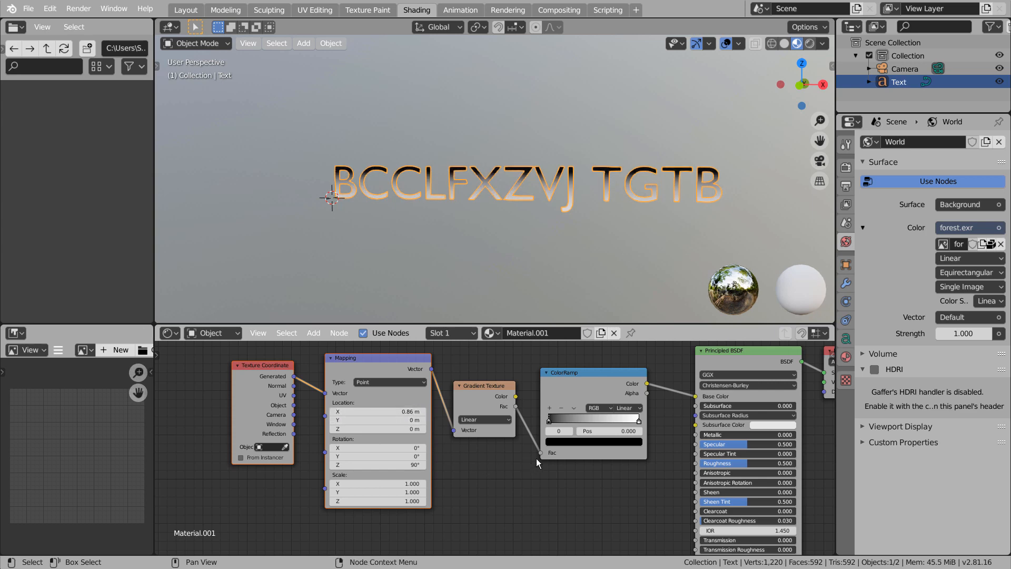
Change the ColorRamp's first stop to a bright orange with hue 0.065, saturation 0.796 and value 1.000.
left_click(549, 424)
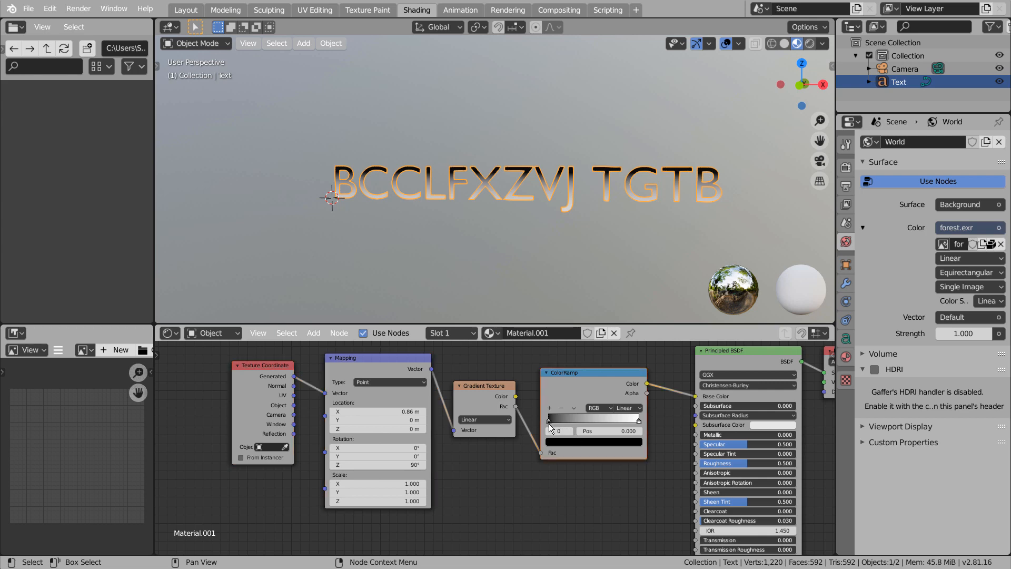
left_click(558, 445)
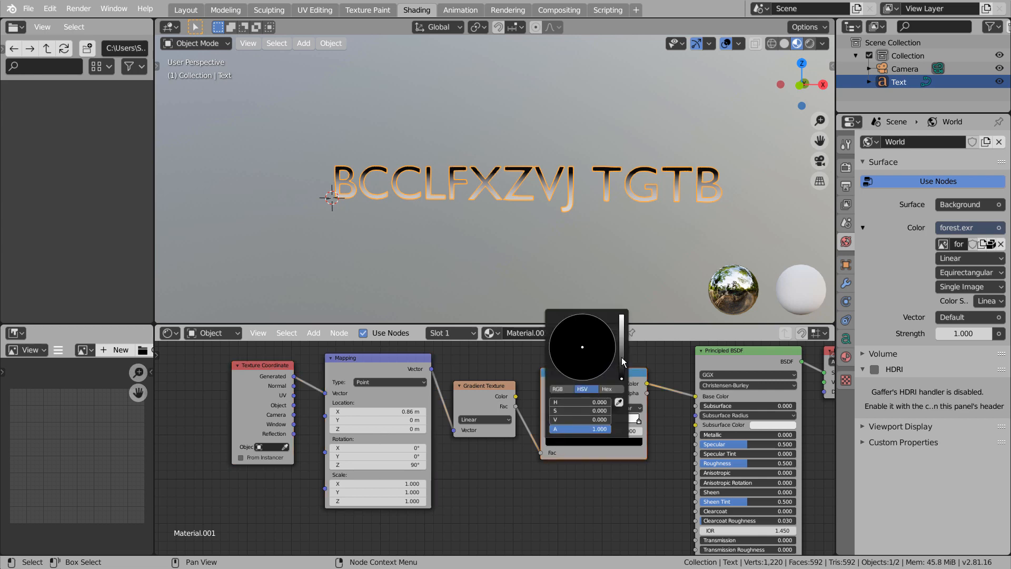
left_click_drag(622, 362, 622, 315)
left_click(572, 371)
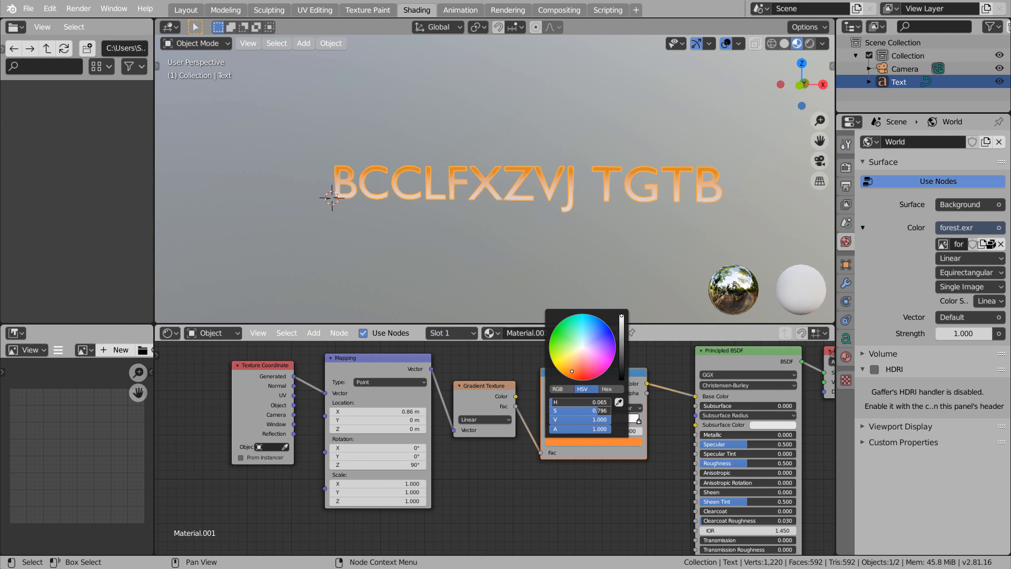
Change the ColorRamp's end stop at position 1.000 to yellow.
left_click(639, 423)
left_click(639, 423)
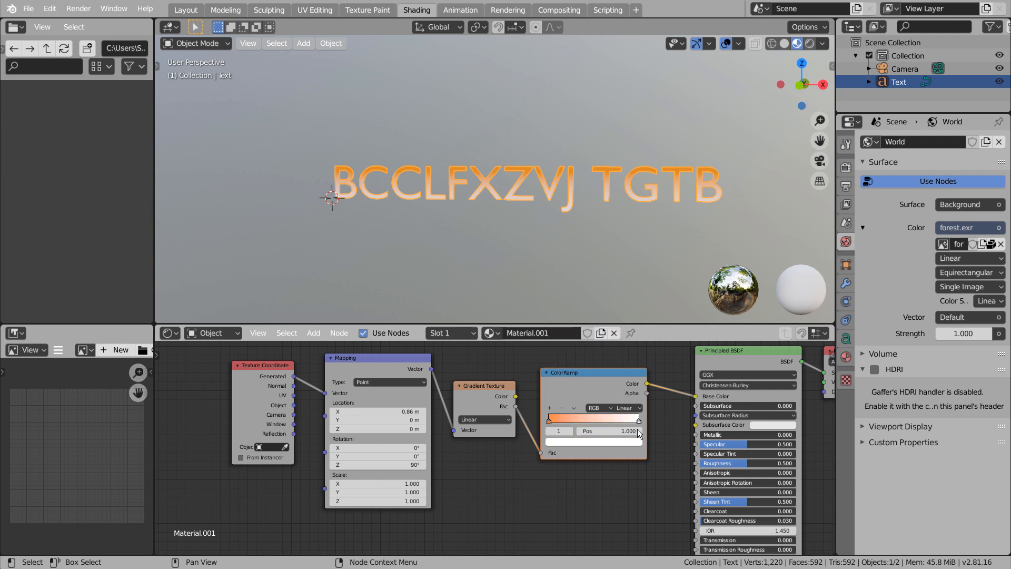
left_click(632, 439)
left_click(557, 362)
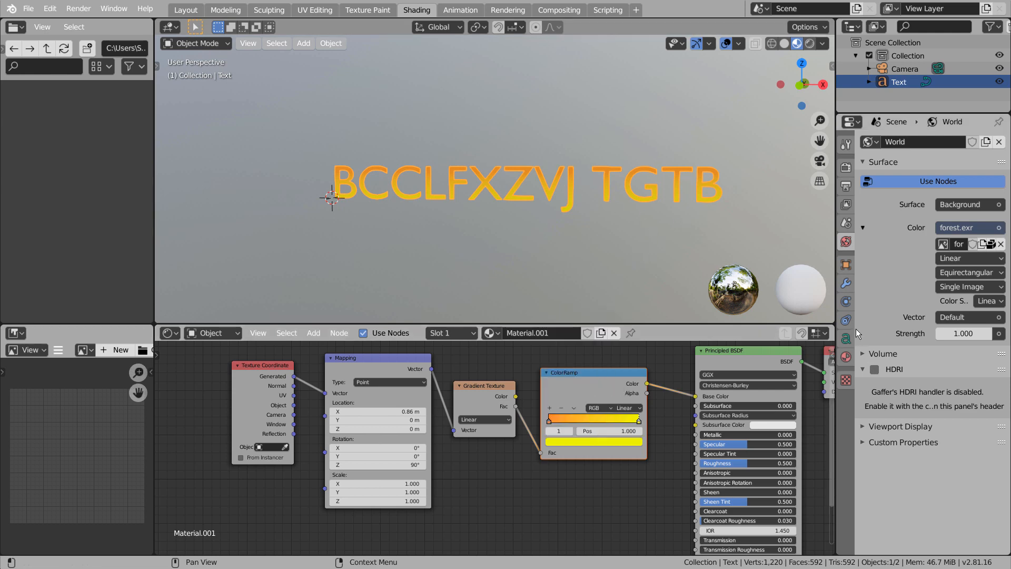
Save the file and load ObelixProBIt-cyr.ttf from C:\Windows\Fonts as the text's regular font.
left_click(846, 338)
key("ctrl+s")
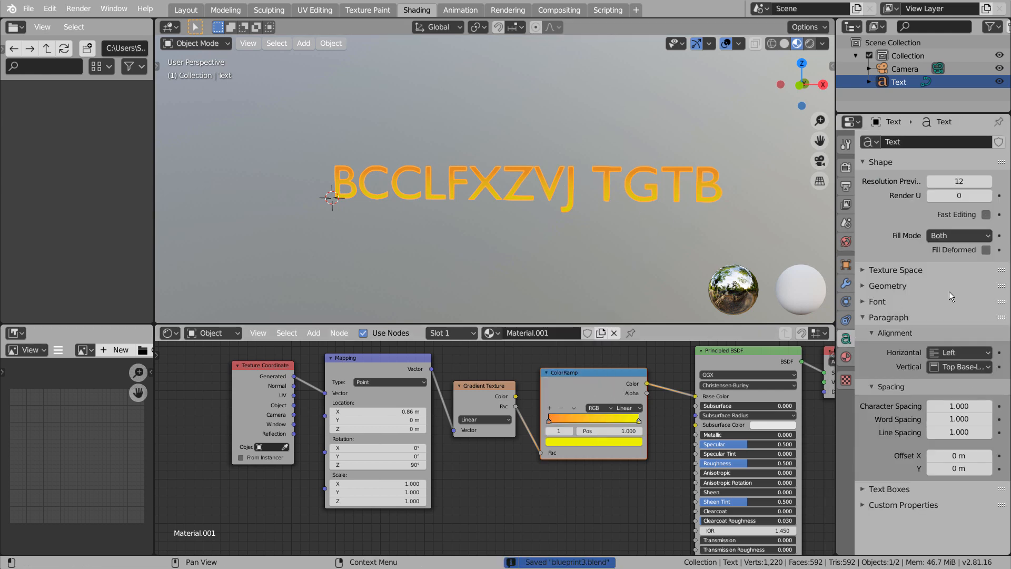
left_click(862, 301)
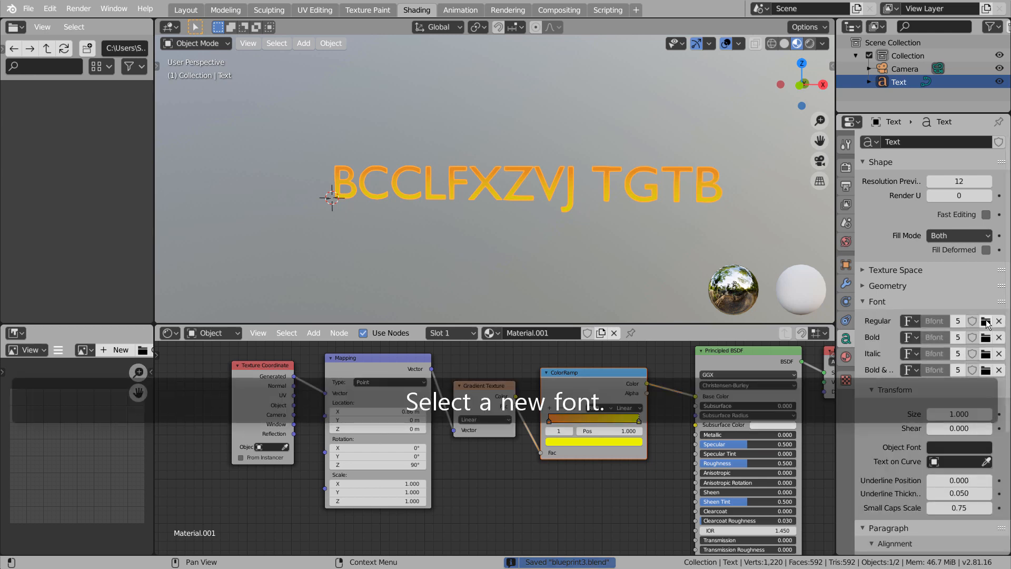
left_click(985, 320)
left_click(836, 230)
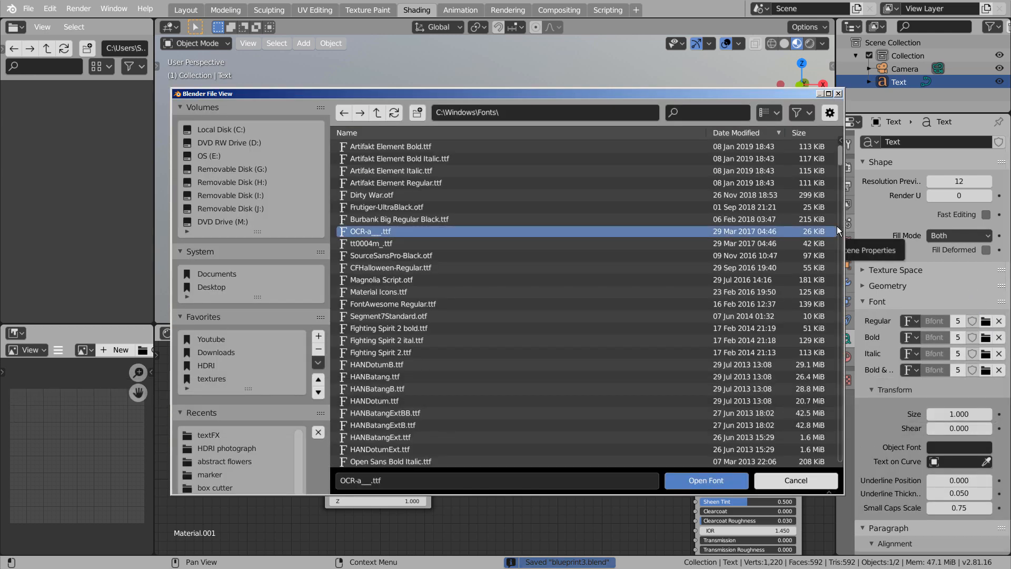
scroll(791, 231, "down", 5)
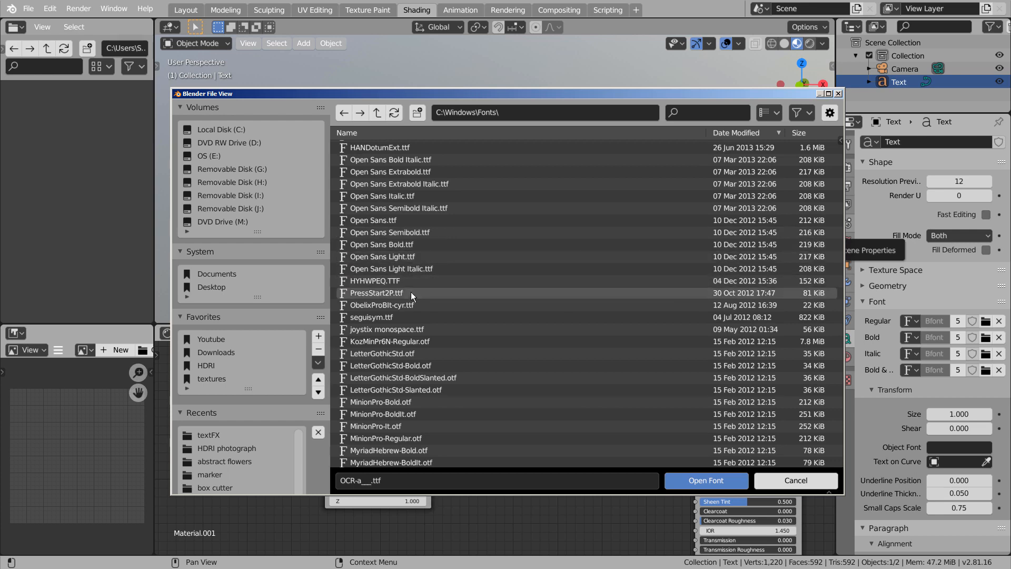
left_click(399, 304)
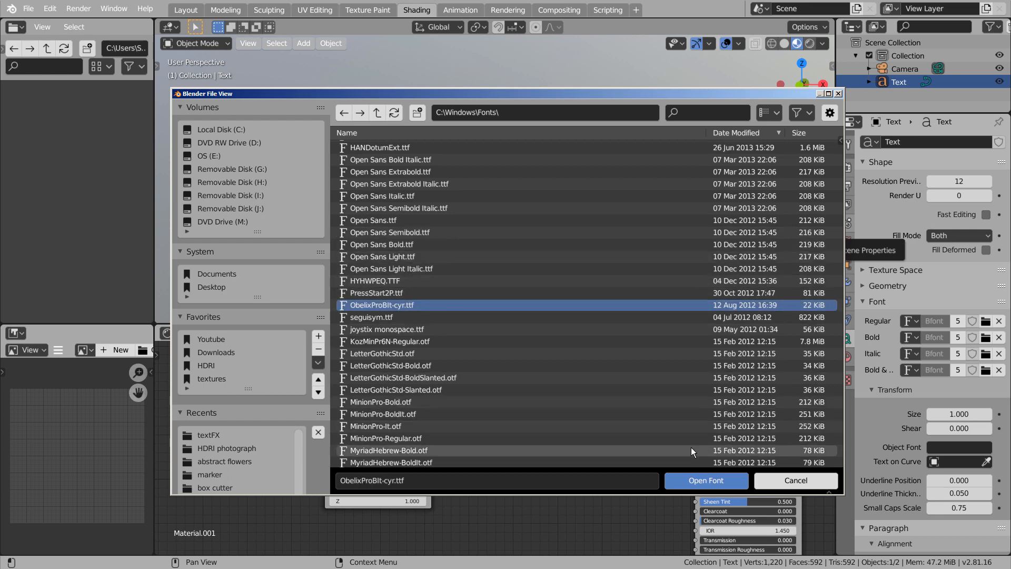
left_click(694, 482)
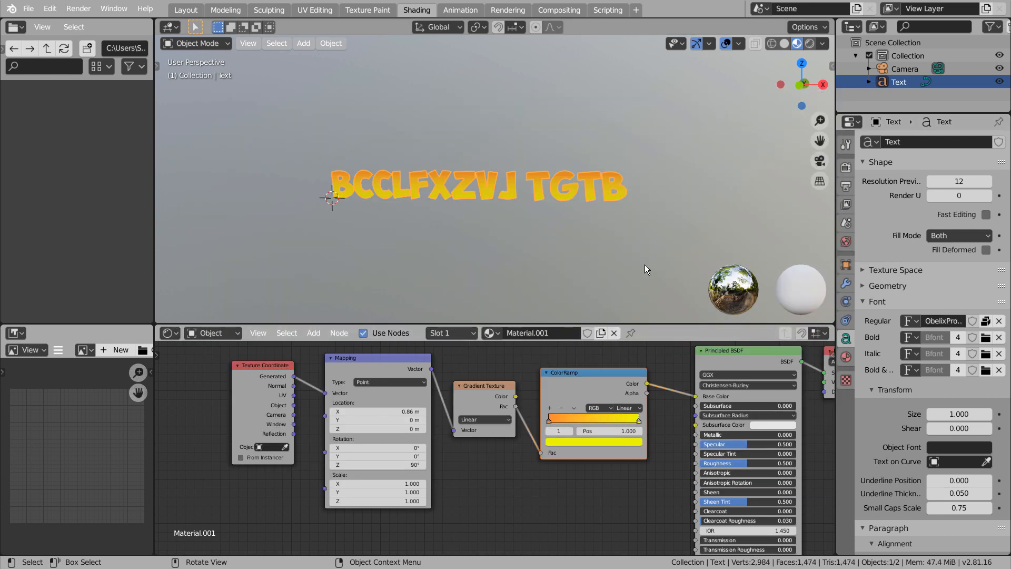
middle_click_drag(645, 264, 552, 249)
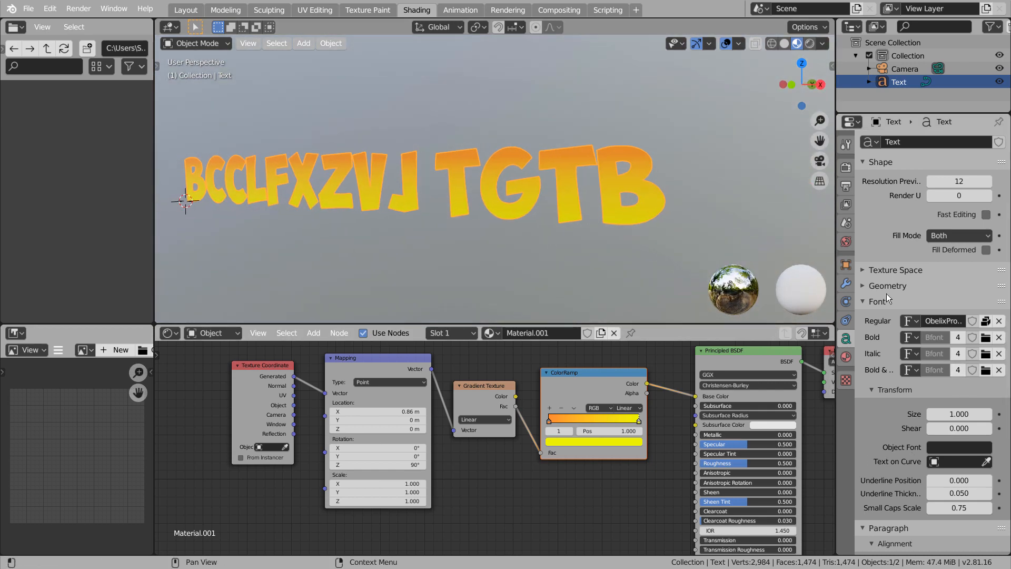
Set the text's geometry Extrude to 0.12 m to give the letters depth.
left_click(861, 286)
left_click_drag(934, 319, 974, 319)
middle_click_drag(659, 219, 658, 257)
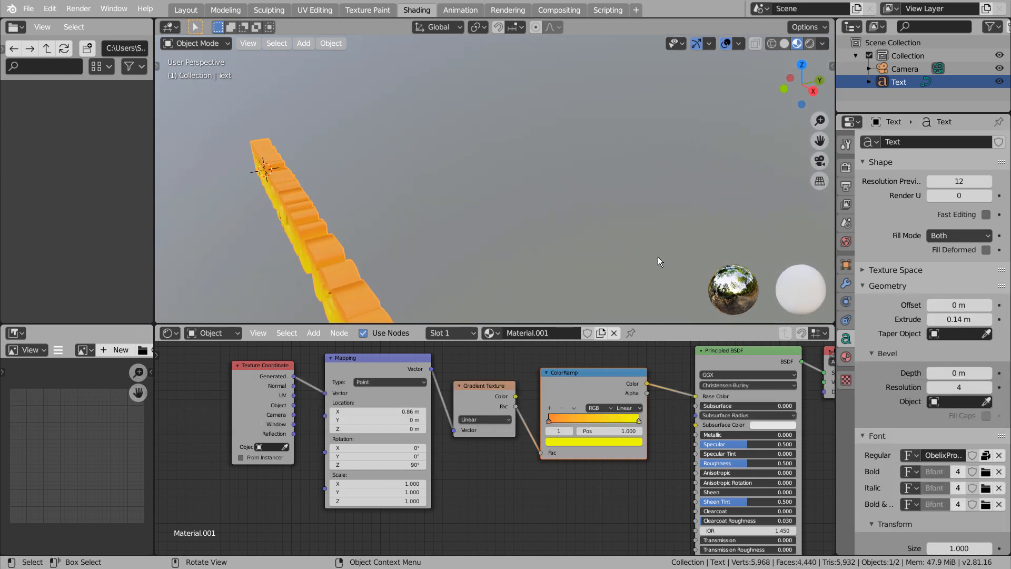
mouse_move(964, 319)
left_mouse_down()
mouse_move(947, 319)
mouse_move(958, 319)
left_mouse_up()
middle_click_drag(582, 234, 514, 198)
scroll(621, 178, "up", 1)
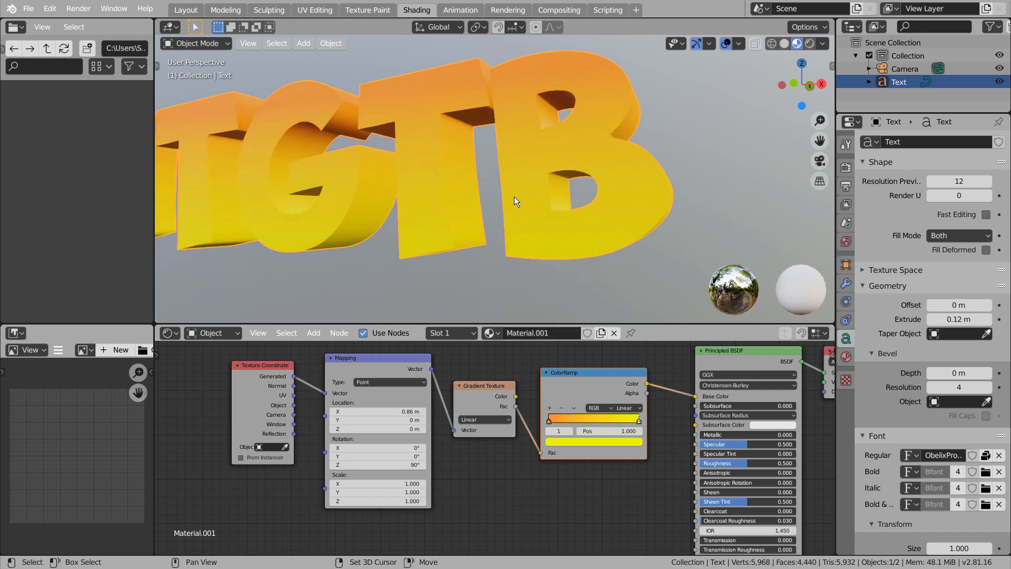
Bevel the text's edges with a depth of 0.008 m and a resolution of 0.
mouse_move(965, 387)
left_mouse_down()
mouse_move(943, 387)
mouse_move(972, 373)
left_mouse_up()
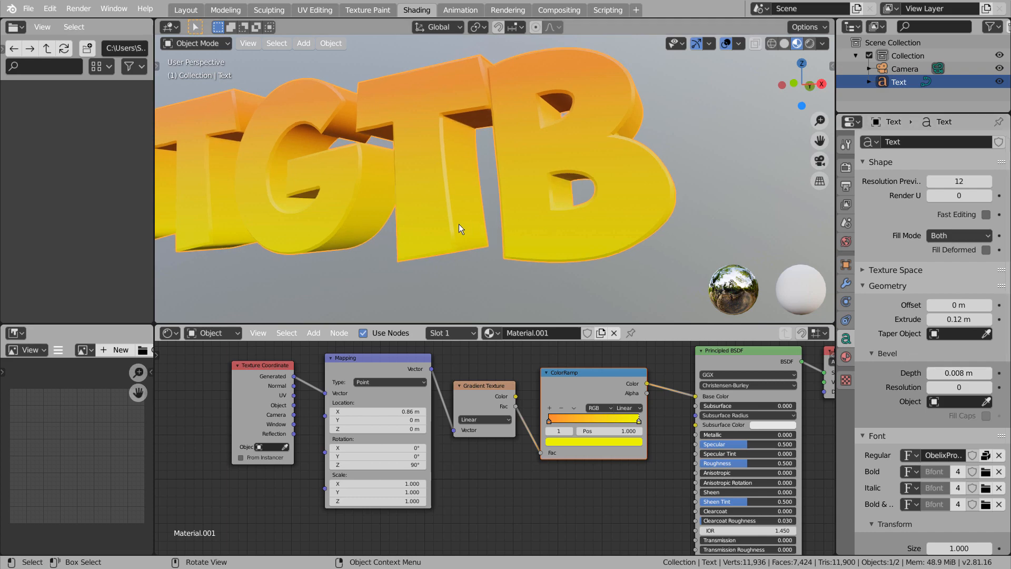
middle_click_drag(459, 223, 513, 226)
key("KP_Decimal")
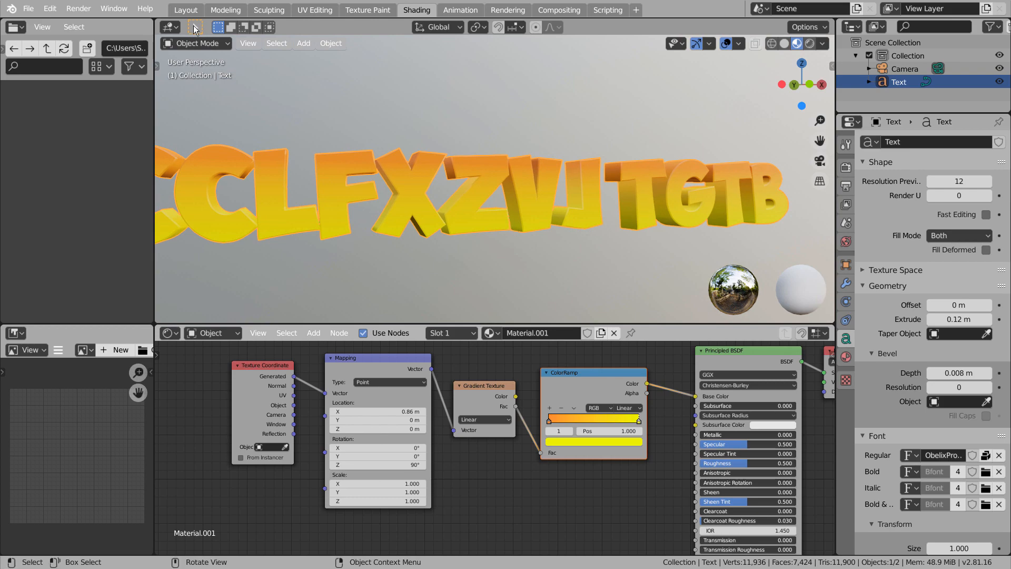
Save the file in the Layout workspace and move the camera sideways with walk navigation until the text sits inside its frame.
left_click(186, 10)
key("ctrl+s")
key("KP_0")
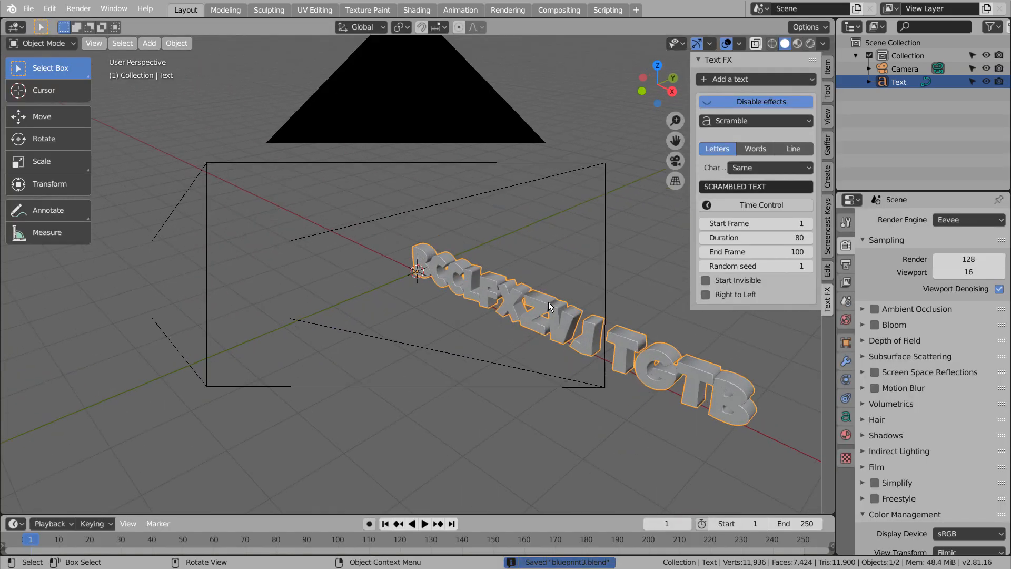
key("KP_1")
scroll(549, 302, "up", 3)
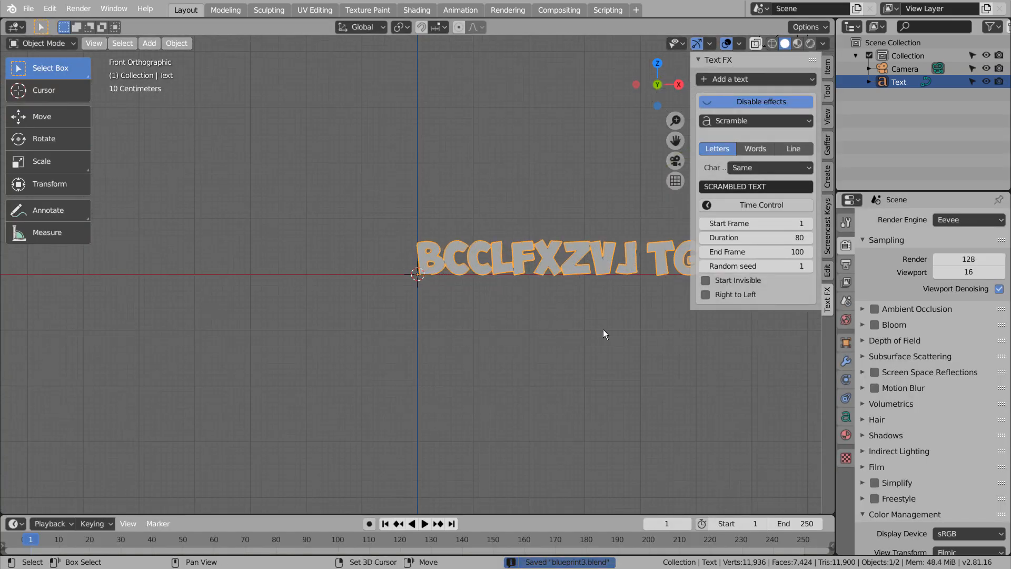
middle_click_drag(645, 358, 444, 383, "shift")
key("KP_0")
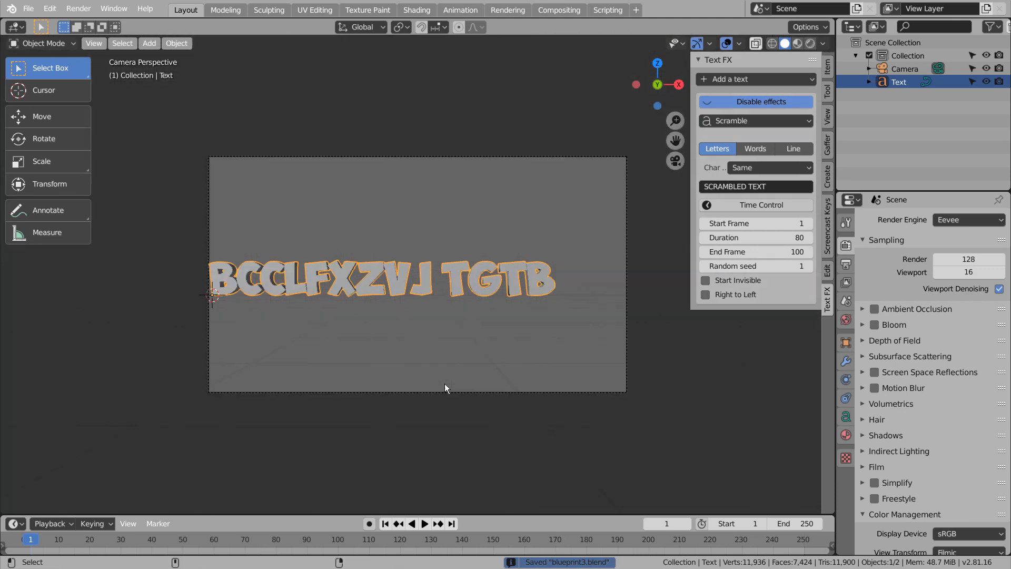
key("shift+grave")
key("a")
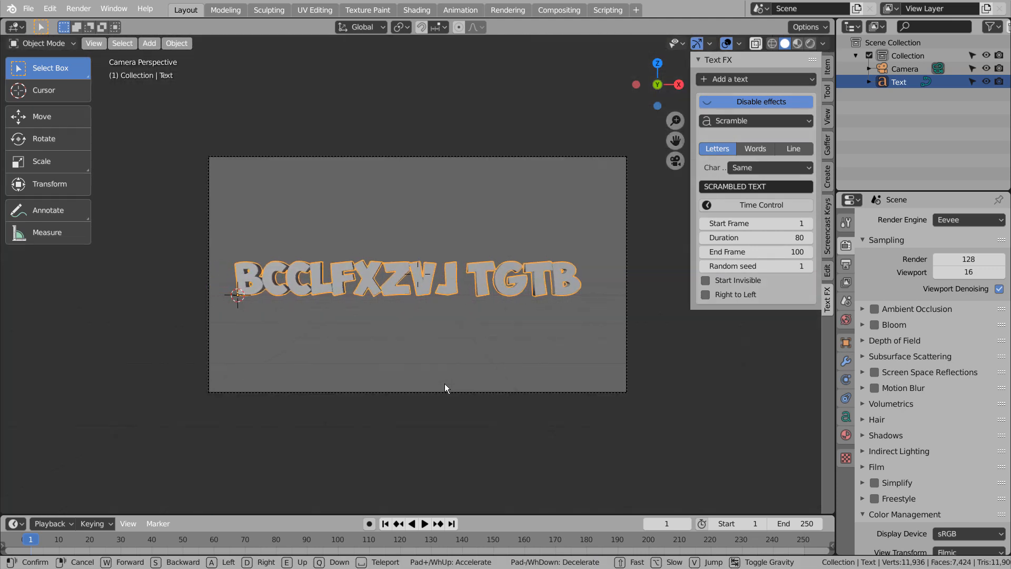
key("d")
left_click(444, 384)
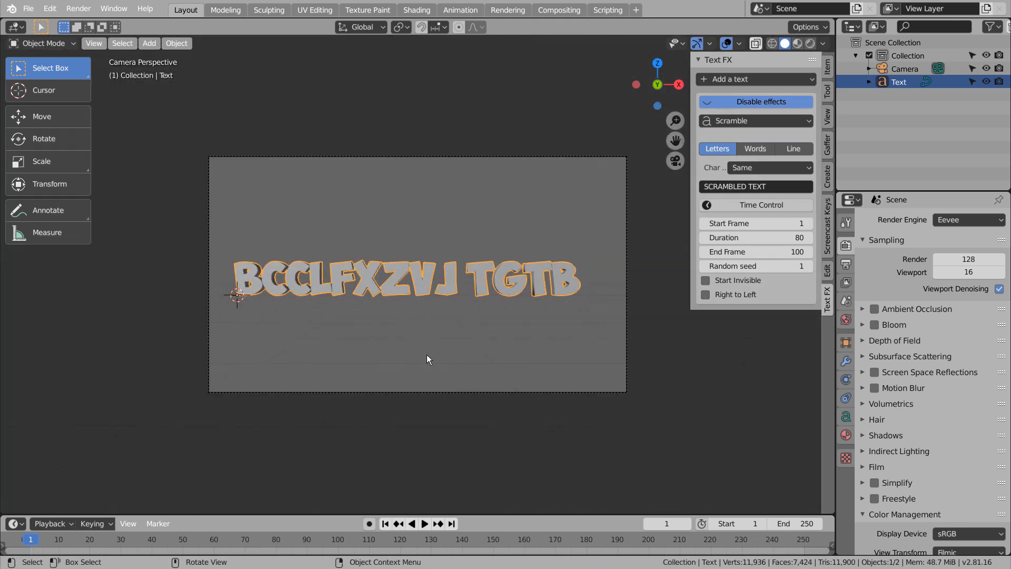
Preview the scramble animation through the camera and deselect the text.
left_click(428, 526)
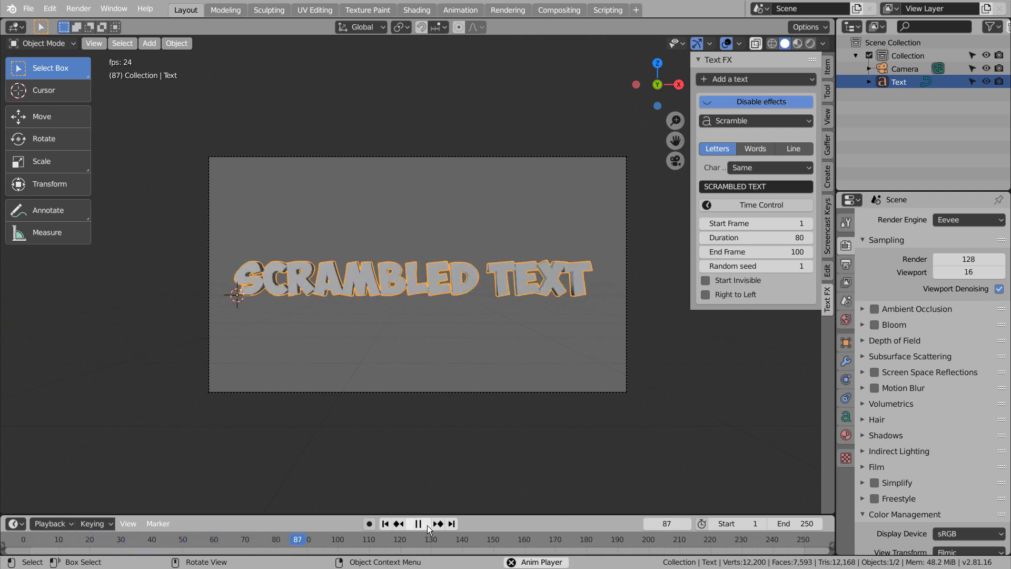
left_click(428, 525)
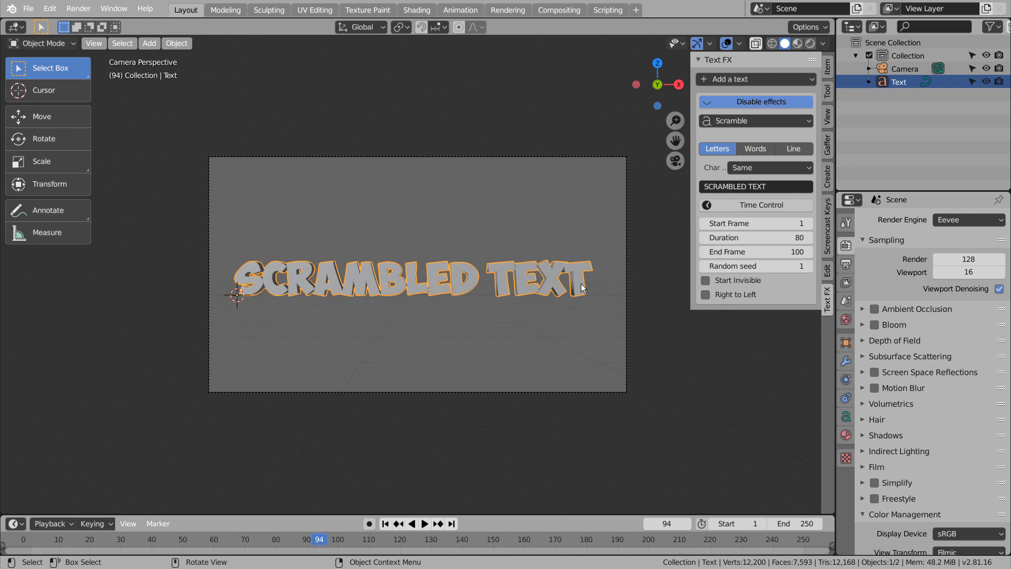
left_click(592, 238)
Adjust the camera's height with walk navigation so the text is vertically centred in the frame.
key("shift+grave")
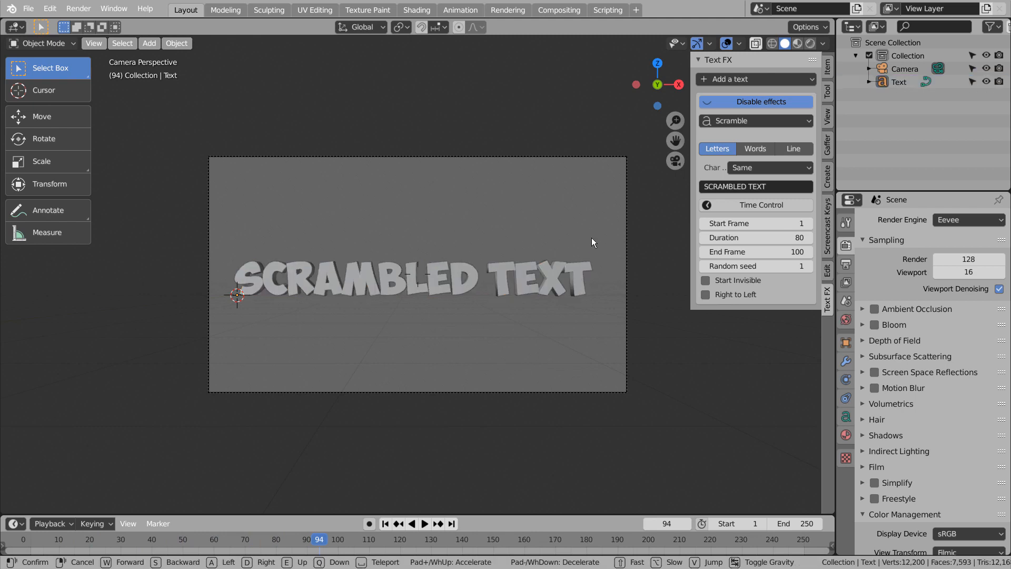
key("q")
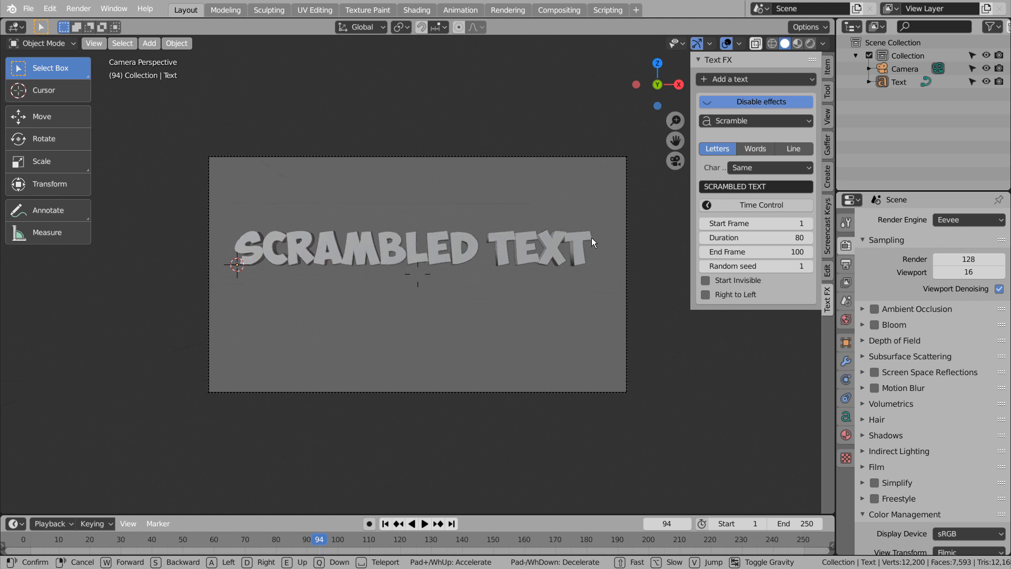
key("e")
key("q")
key("e")
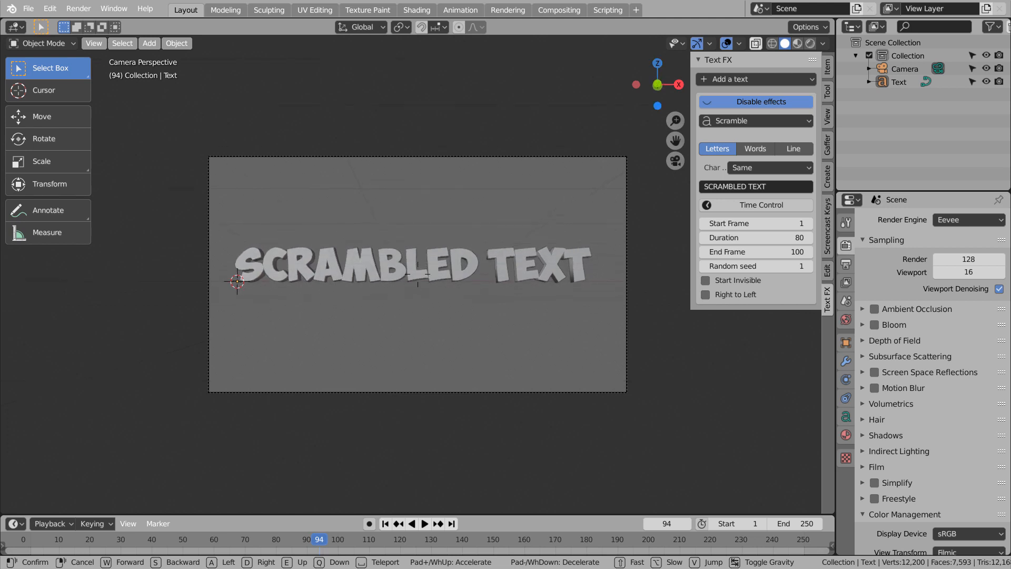
left_click(418, 274)
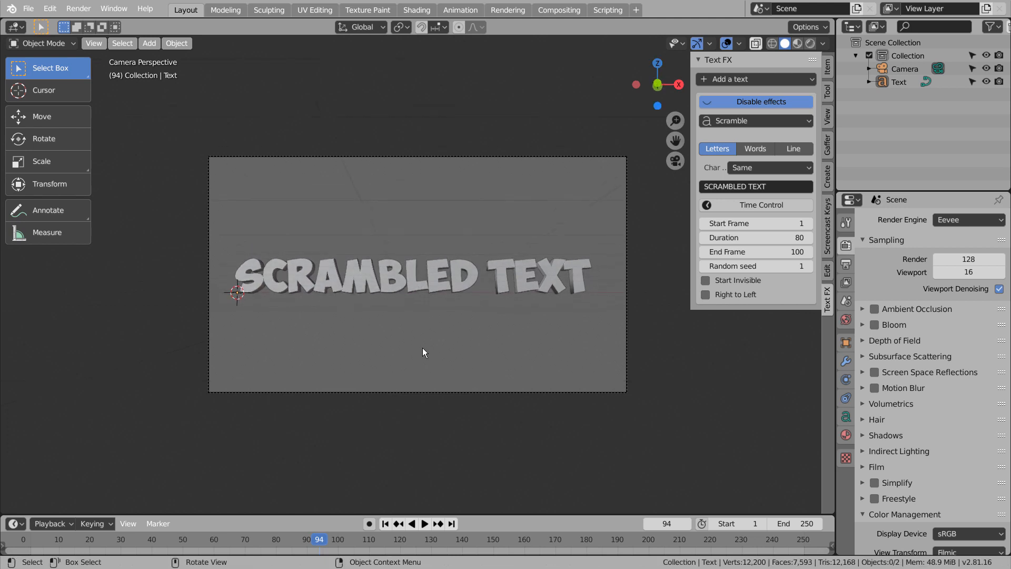
Switch the viewport to rendered shading and preview the animation through the camera, returning to the first frame.
middle_click_drag(444, 339, 414, 350)
left_click(809, 42)
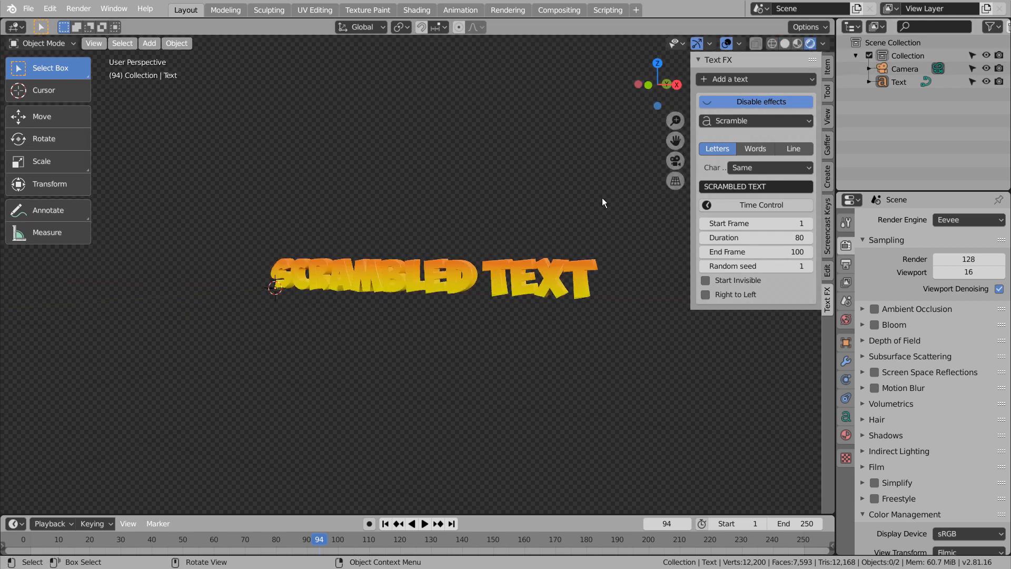
key("KP_0")
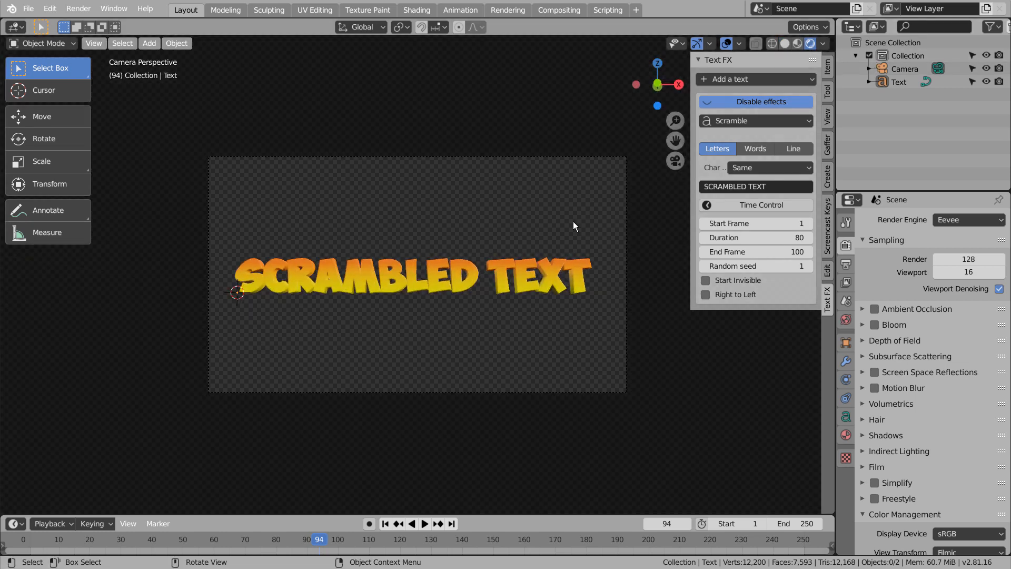
left_click(386, 523)
left_click(425, 524)
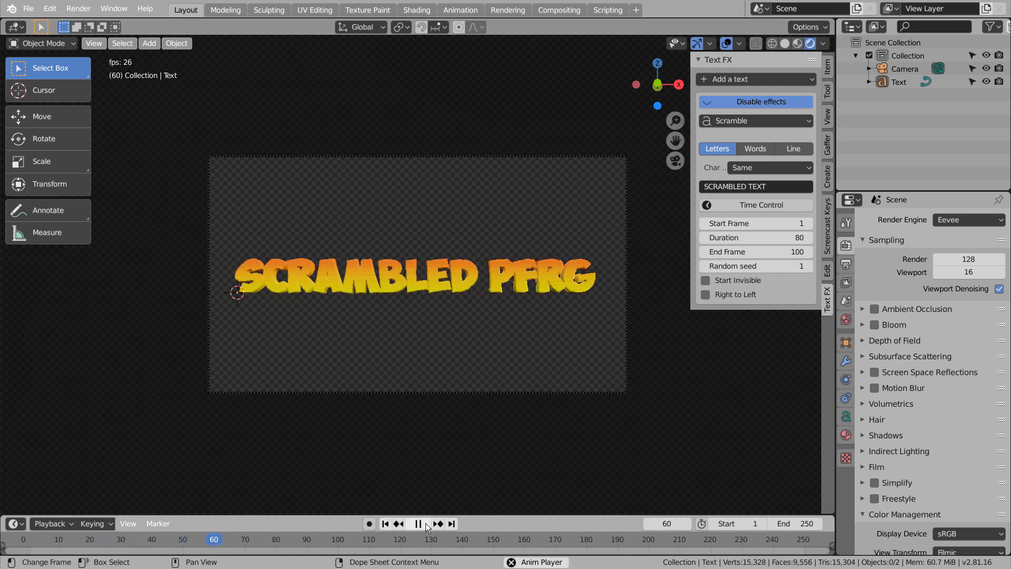
left_click(425, 523)
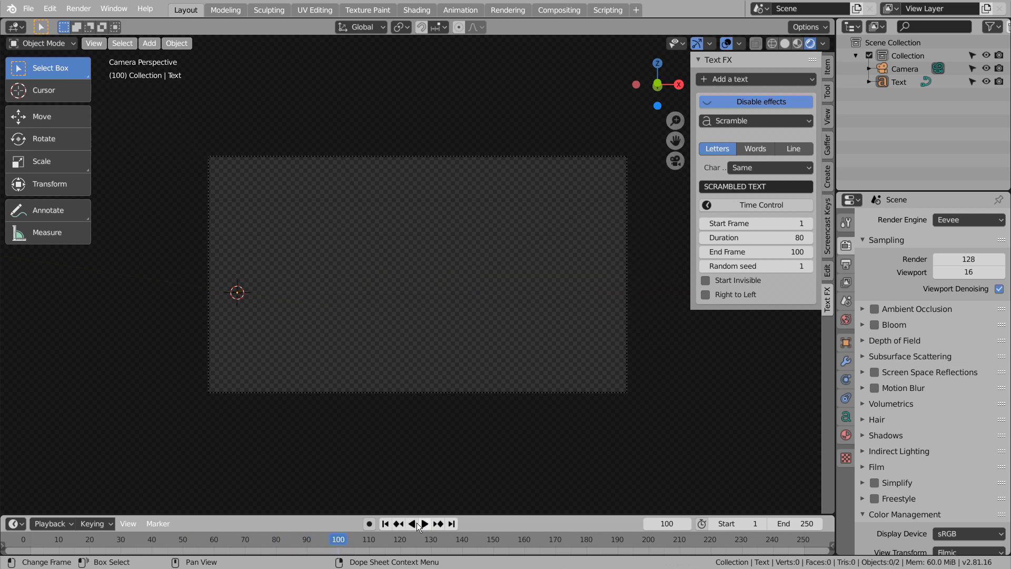
left_click(386, 523)
Add a mesh plane and rotate it 90° around the X axis so it stands upright.
mouse_move(568, 372)
middle_mouse_down()
mouse_move(597, 346)
mouse_move(570, 354)
middle_mouse_up()
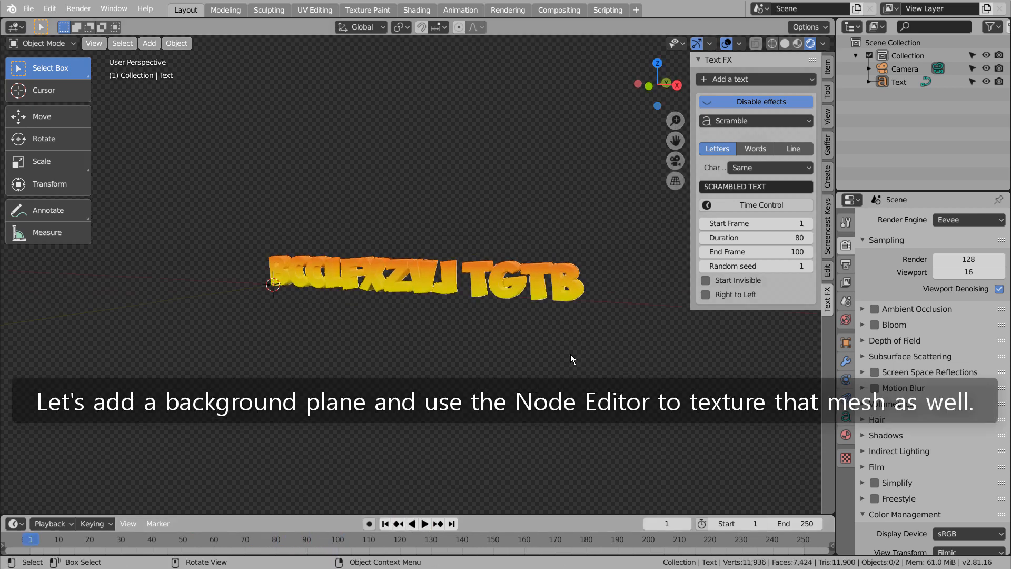
key("shift+a")
mouse_move(551, 319)
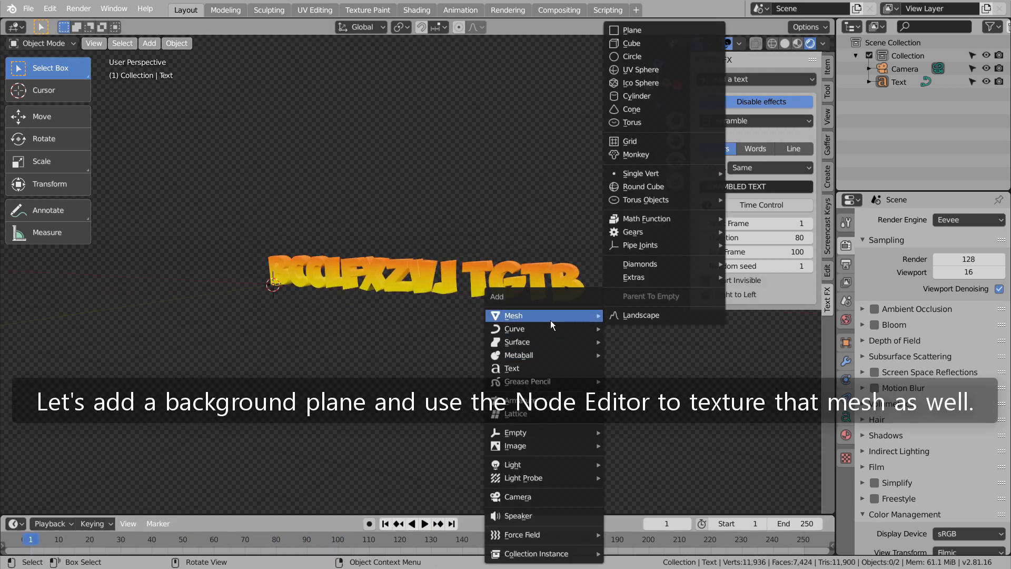
left_click(656, 29)
key("r")
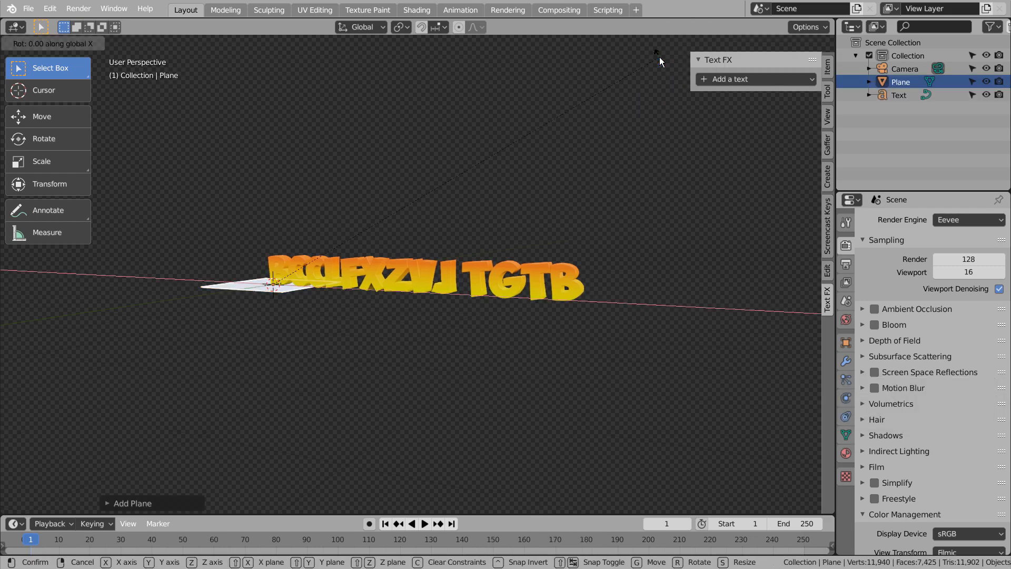
key("x")
key("9")
key("0")
key("Return")
Centre the plane on the text in front view and scale it up to cover the whole text.
key("KP_1")
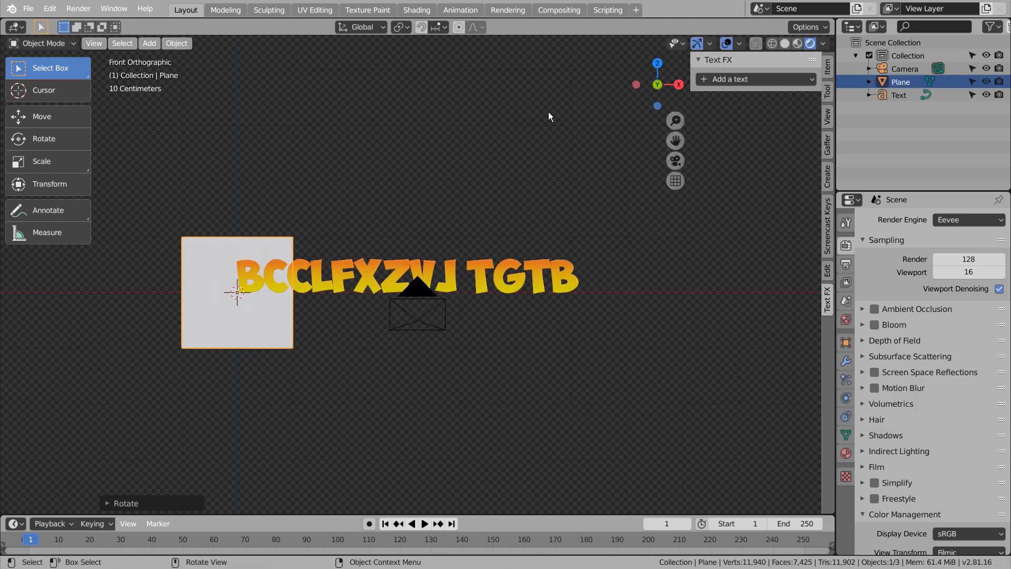
key("g")
left_click(648, 283)
key("s")
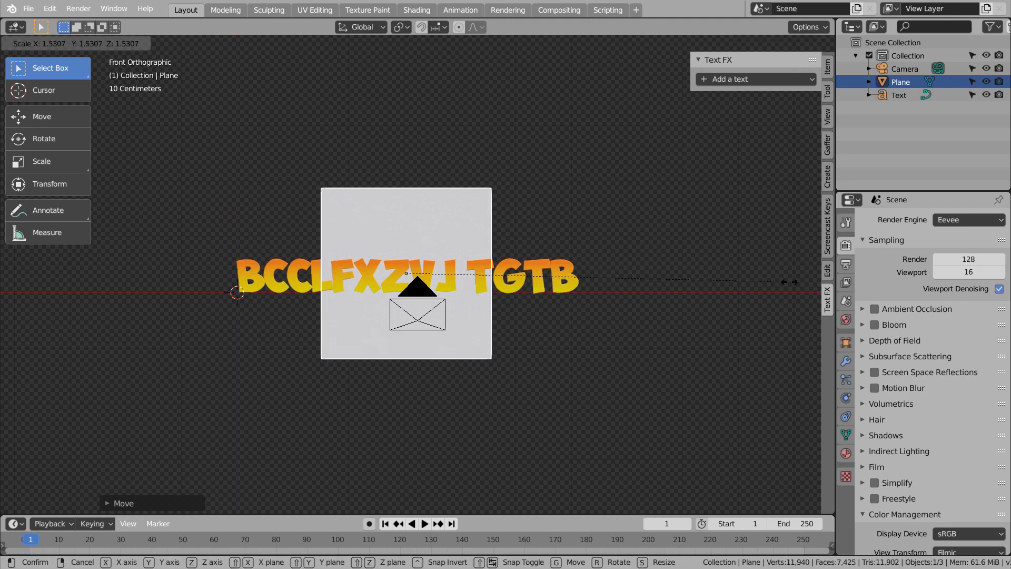
left_click(546, 310)
Move the plane back along Y behind the text and enlarge it until it fills the camera frame.
middle_click_drag(547, 307, 465, 331)
left_click(42, 117)
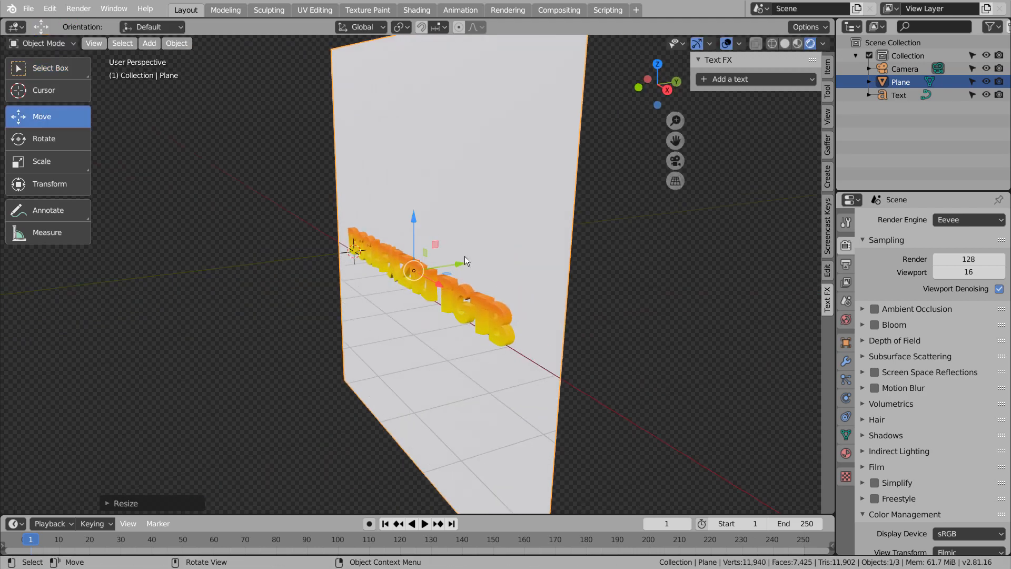
left_click_drag(465, 256, 489, 252)
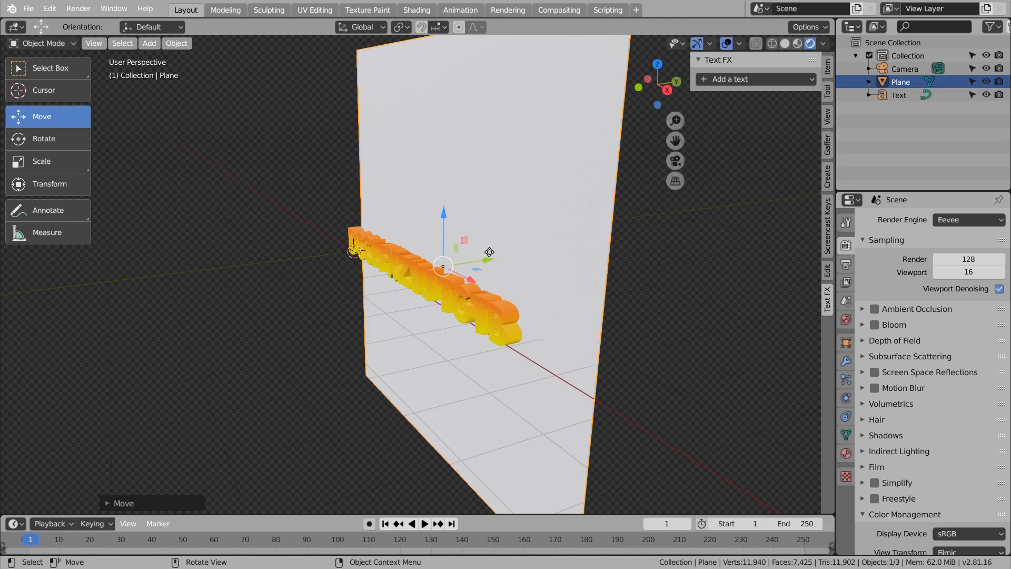
key("KP_0")
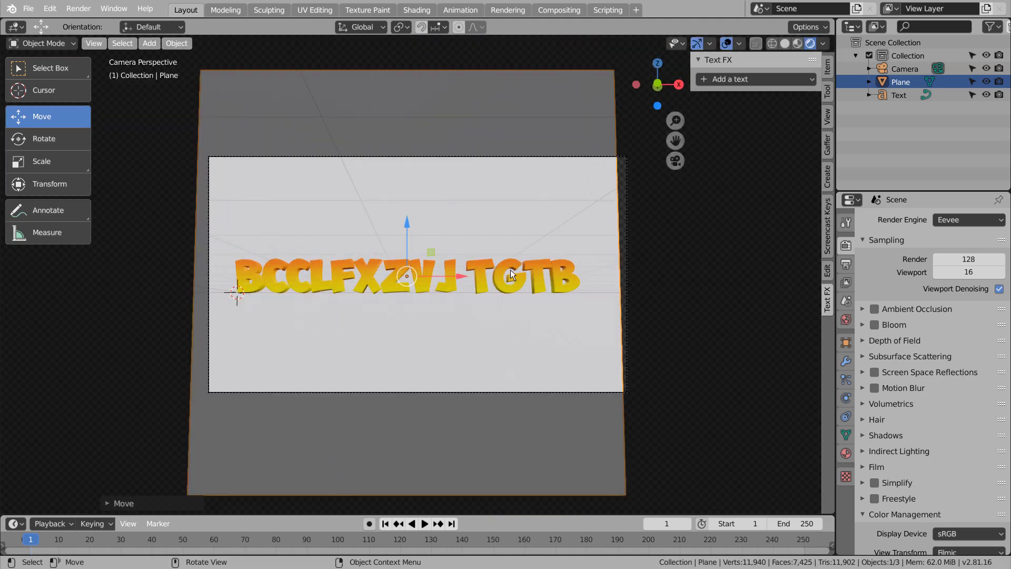
key("s")
left_click(603, 132)
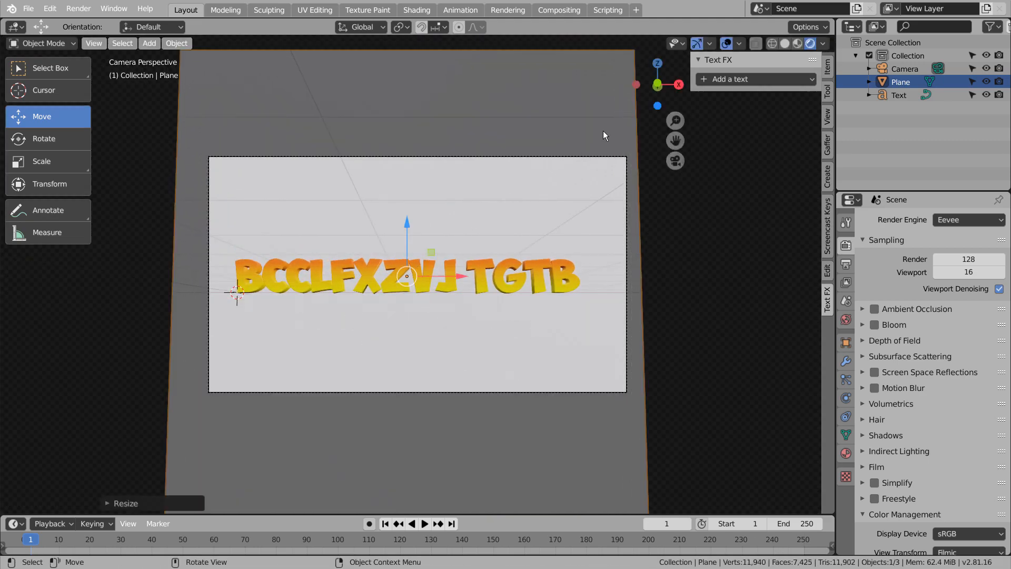
Create a new material for the plane in the Shading workspace and add a Noise Texture node.
left_click(420, 10)
left_click(511, 333)
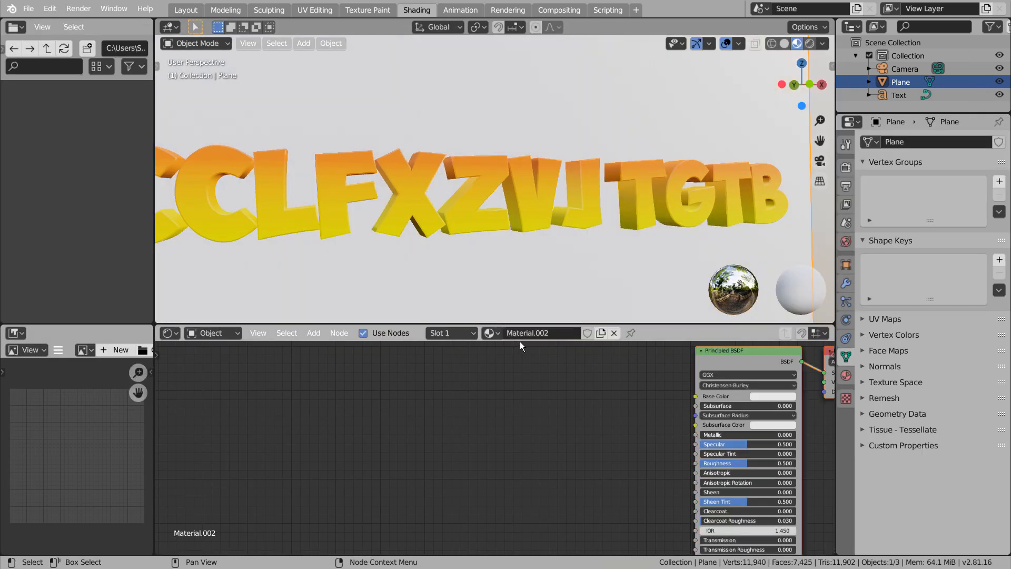
key("shift+a")
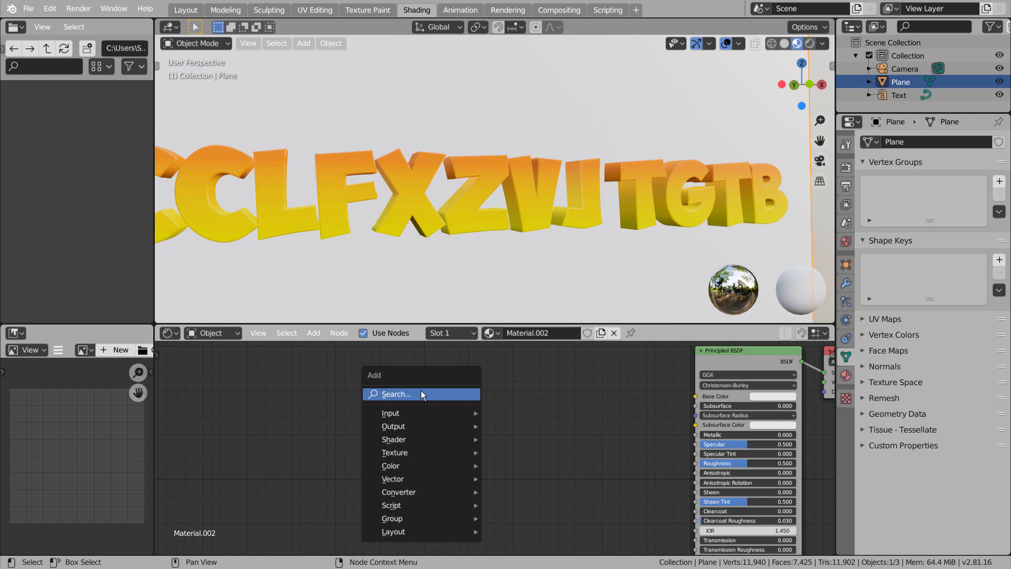
left_click(421, 394)
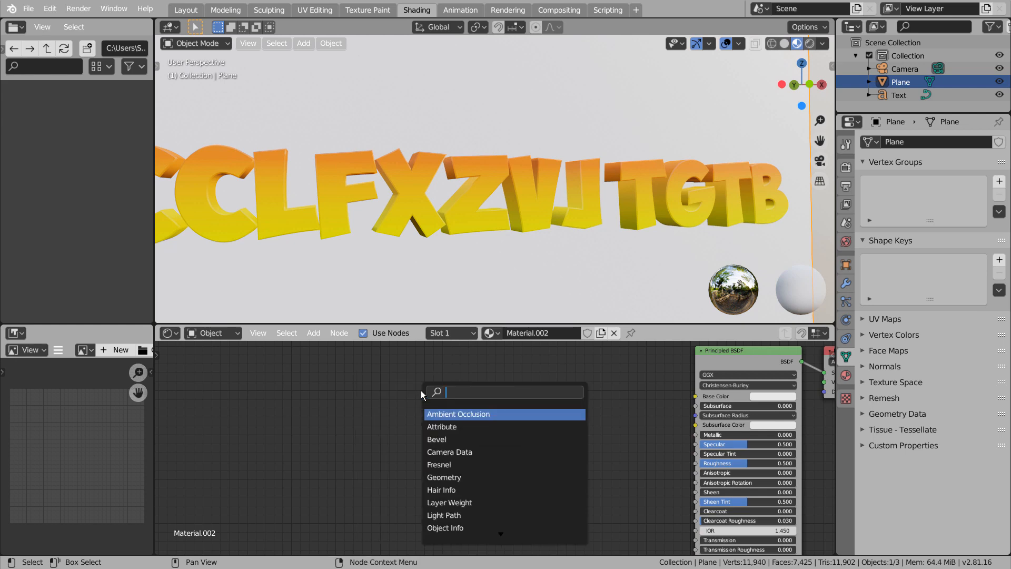
type("noi")
key("Return")
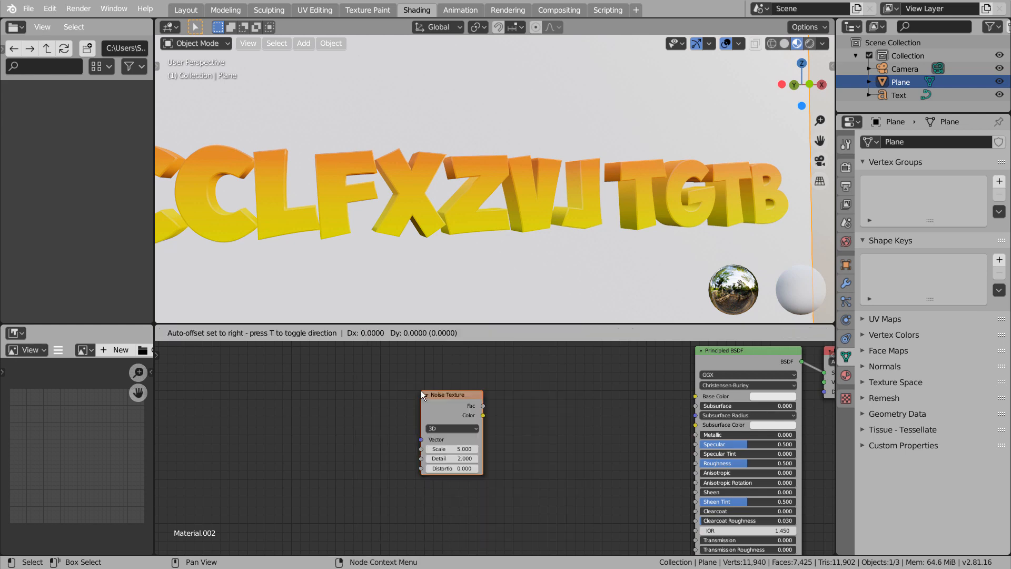
left_click(421, 391)
Add a Bump node between the Noise Texture and the Principled BSDF.
key("shift+a")
left_click(535, 386)
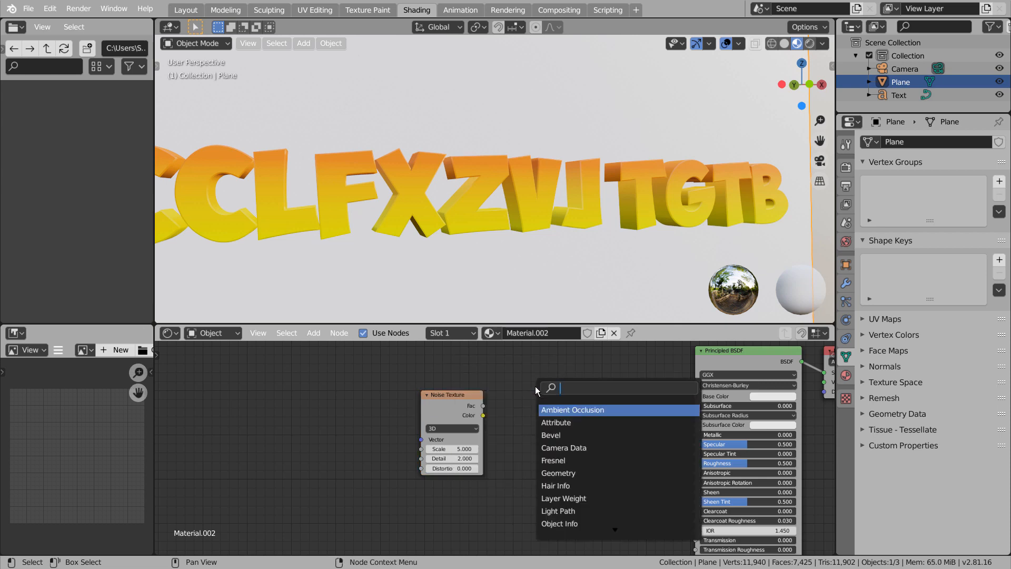
type("bum")
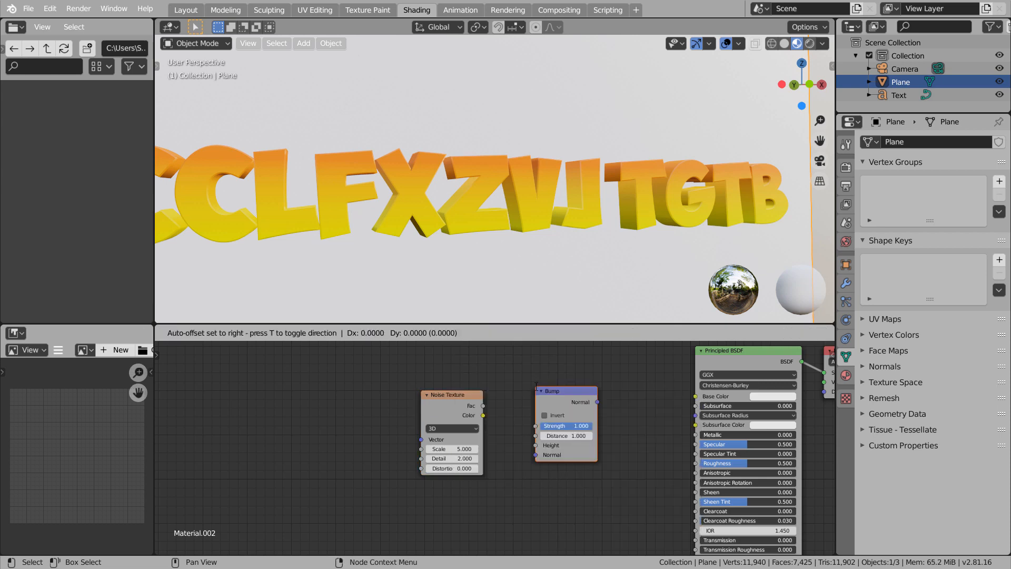
left_click(536, 386)
Connect the Noise Texture's Color to the Bump's Height and the Bump's Normal to the Principled BSDF's Normal.
left_click_drag(481, 416, 536, 445)
middle_click_drag(642, 474, 349, 404)
left_click_drag(327, 355, 424, 531)
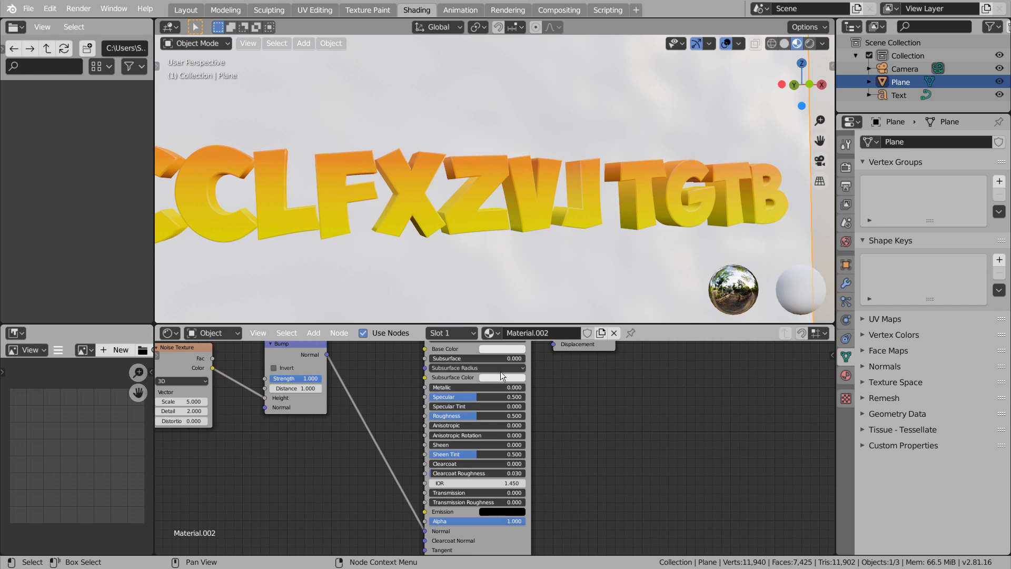
Set the plane material's Base Color to a light blue and check it in the Layout workspace.
left_click(501, 348)
mouse_move(537, 236)
left_mouse_down()
mouse_move(539, 226)
mouse_move(525, 225)
left_mouse_up()
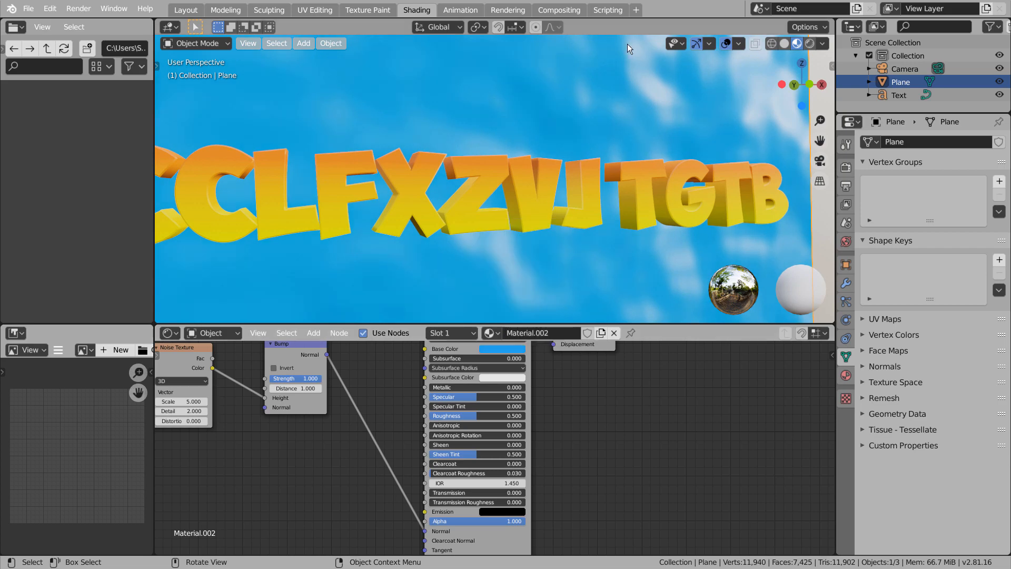
left_click(185, 10)
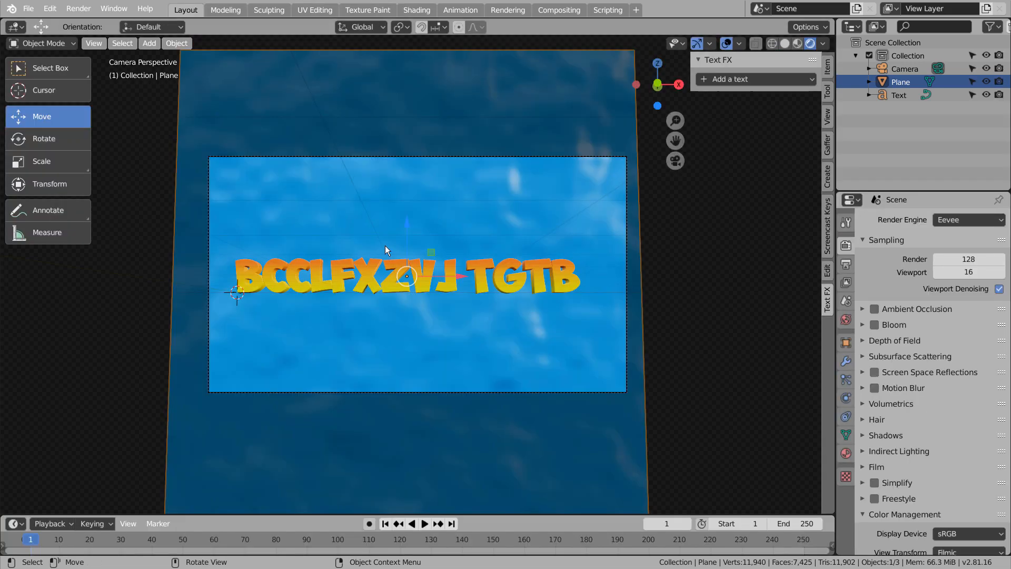
In the Shading workspace, set the Noise Texture's Detail to 3 while viewing the plane through the camera.
left_click(413, 10)
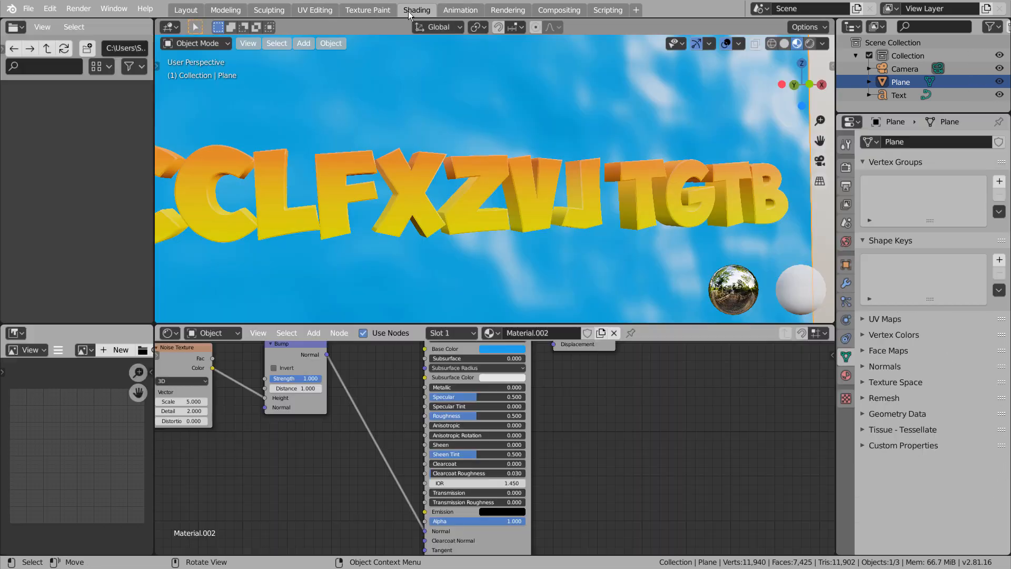
scroll(488, 140, "down", 5)
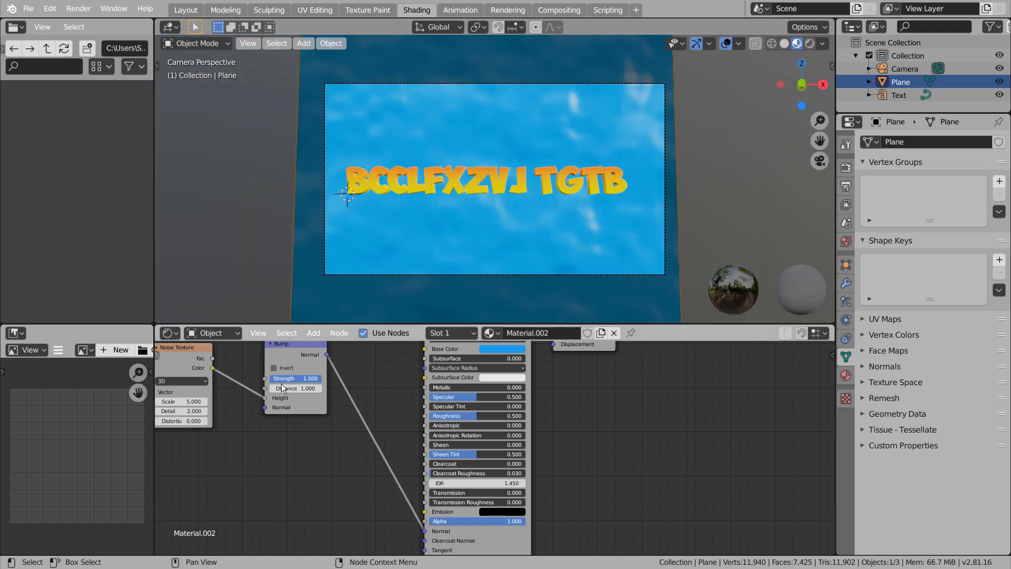
left_click(205, 413)
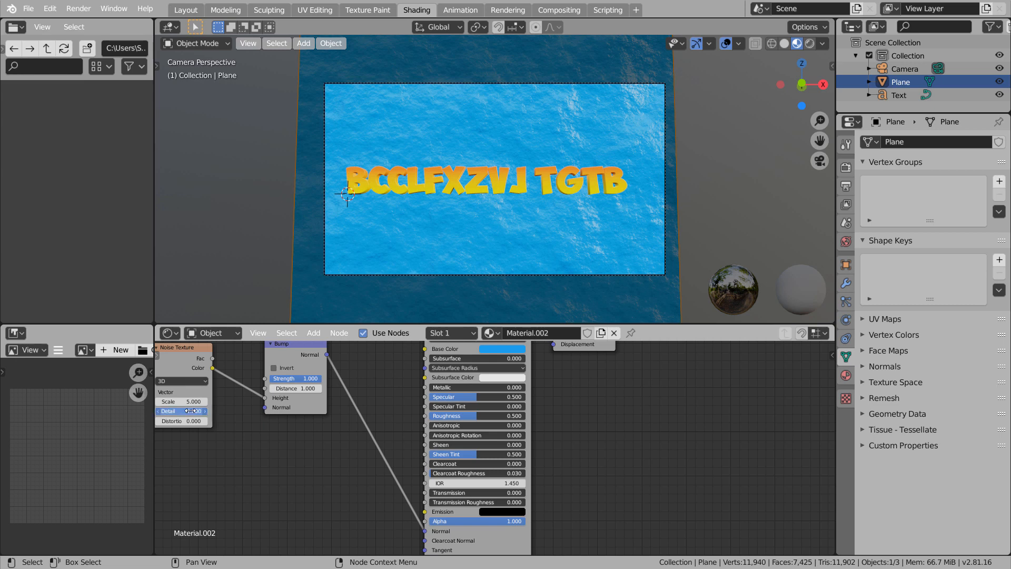
type("5")
key("Return")
left_click(181, 409)
type("3")
key("Return")
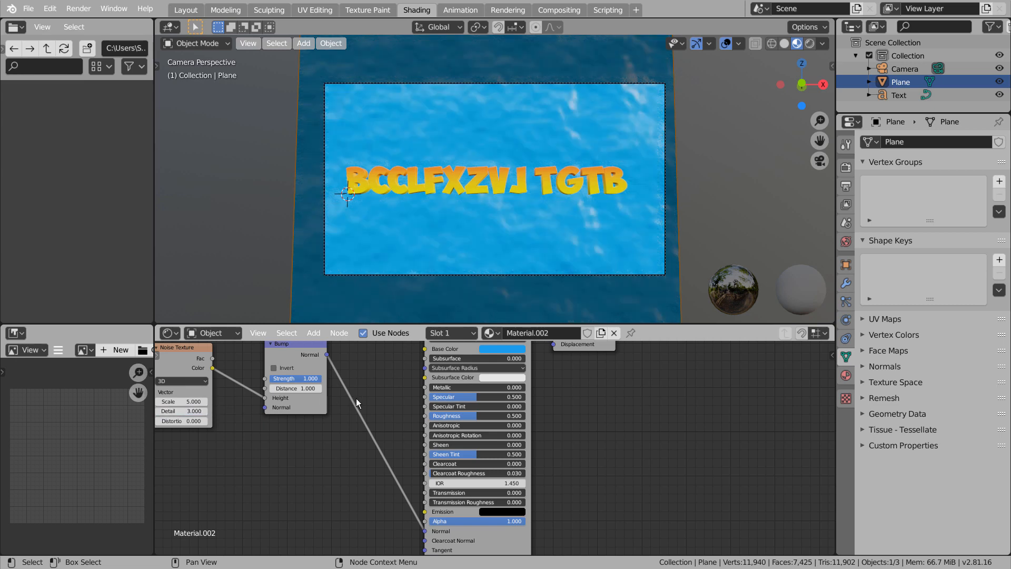
Shift the plane's Base Color to a deeper blue and return to the Layout workspace.
left_click(504, 350)
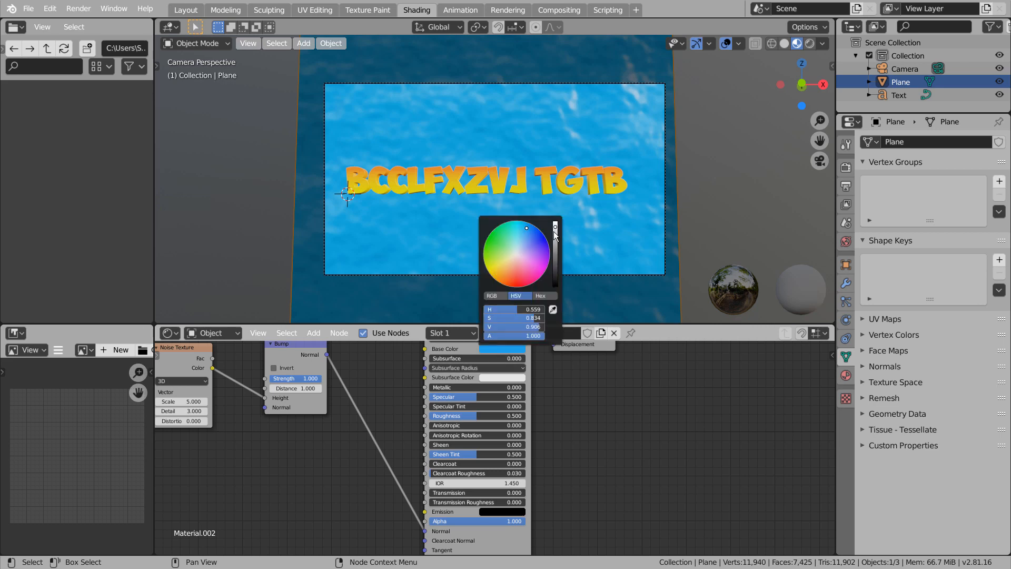
left_click_drag(555, 228, 531, 226)
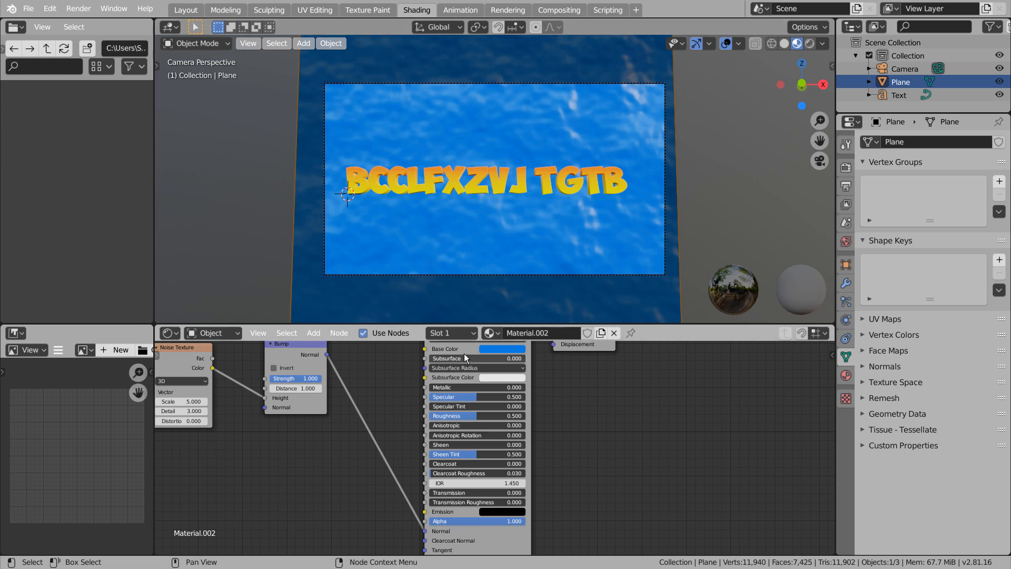
left_click(185, 11)
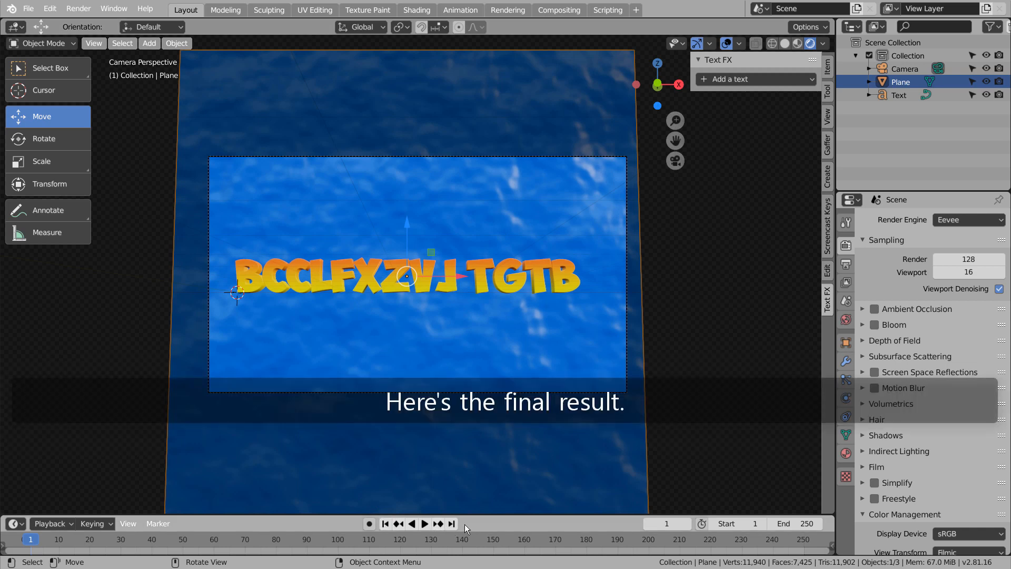
Play the text animation to find where it finishes and set the scene's end frame to 100.
left_click(425, 523)
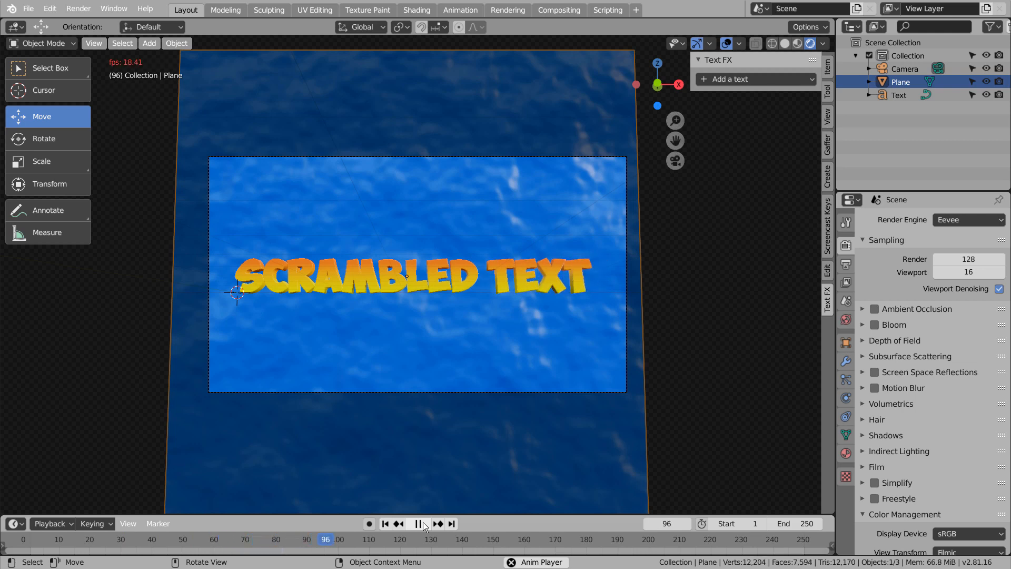
left_click(424, 524)
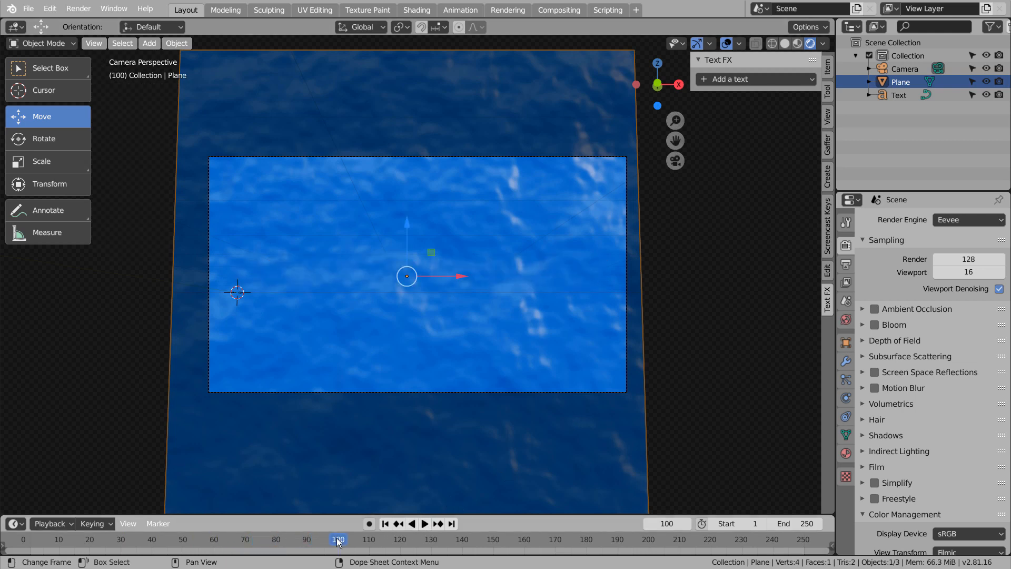
left_click(797, 523)
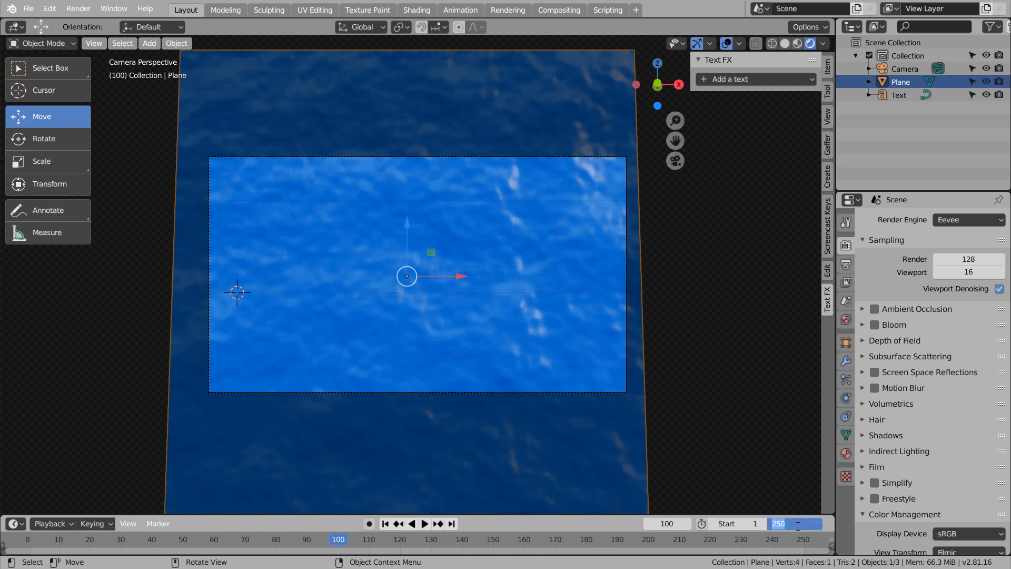
type("100")
key("Return")
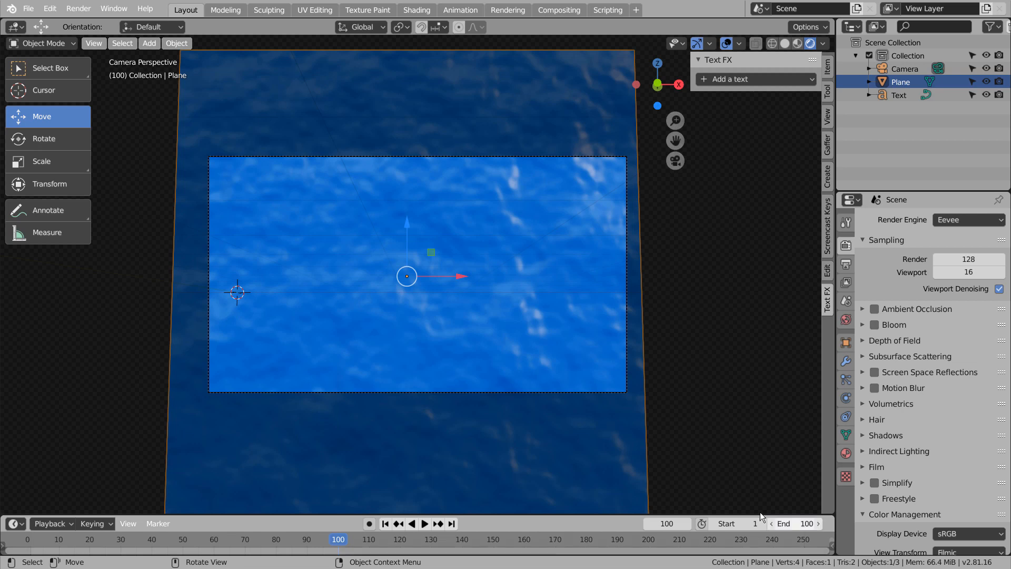
Play back the shortened scrambled text animation in the camera view to review the result.
left_click(423, 524)
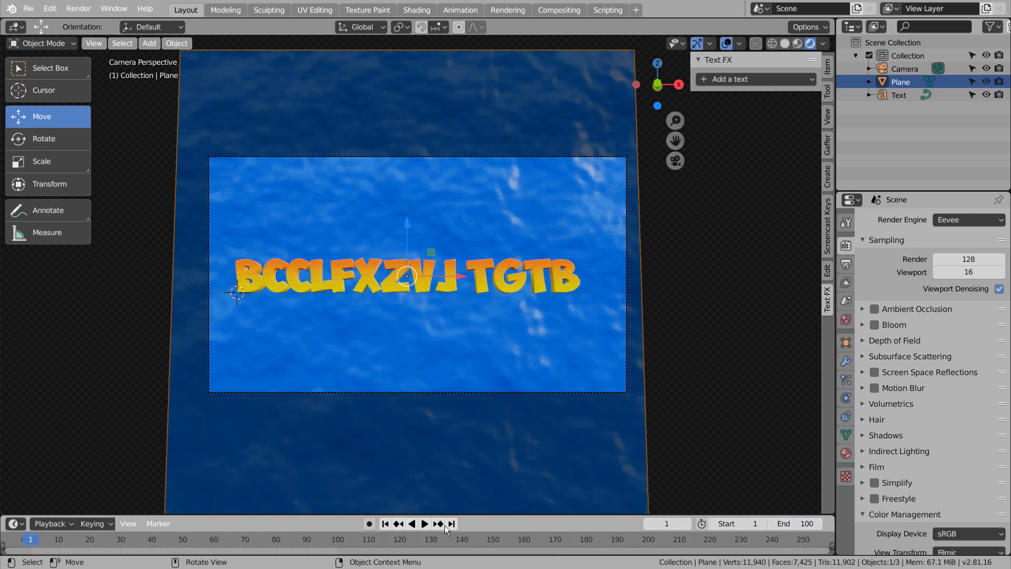
left_click(444, 523)
left_click(427, 524)
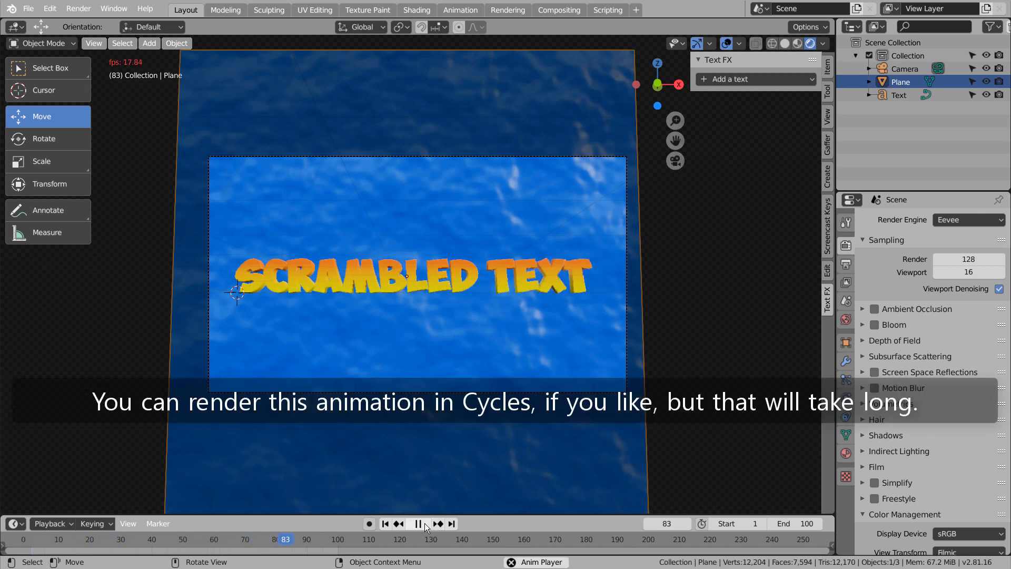
left_click(425, 524)
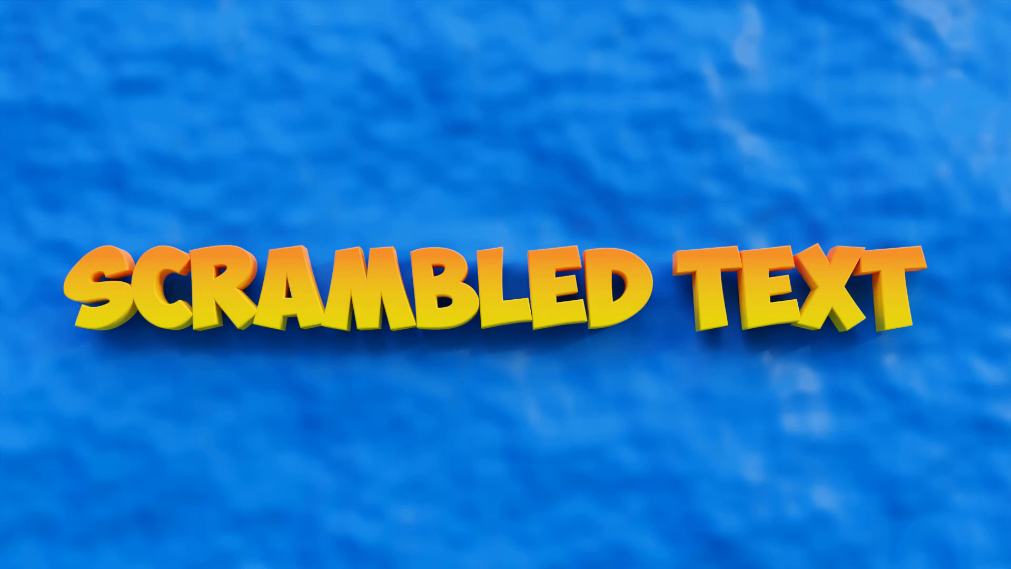
left_click(419, 524)
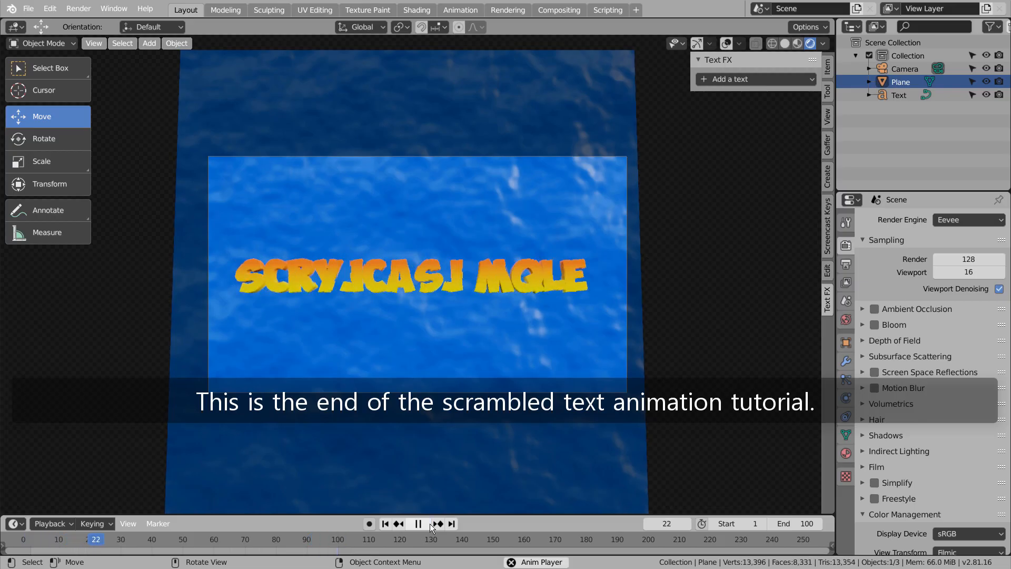